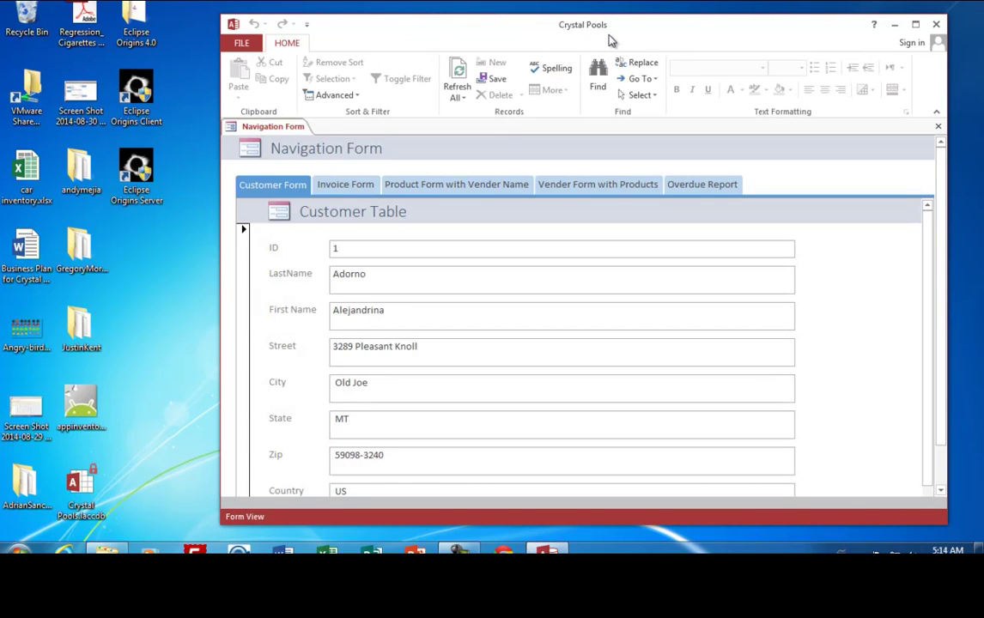
Maximize Access and view the Invoice, Product and Vender forms, then the Overdue Report.
{"action": "left_click", "coordinate": [918, 26]}
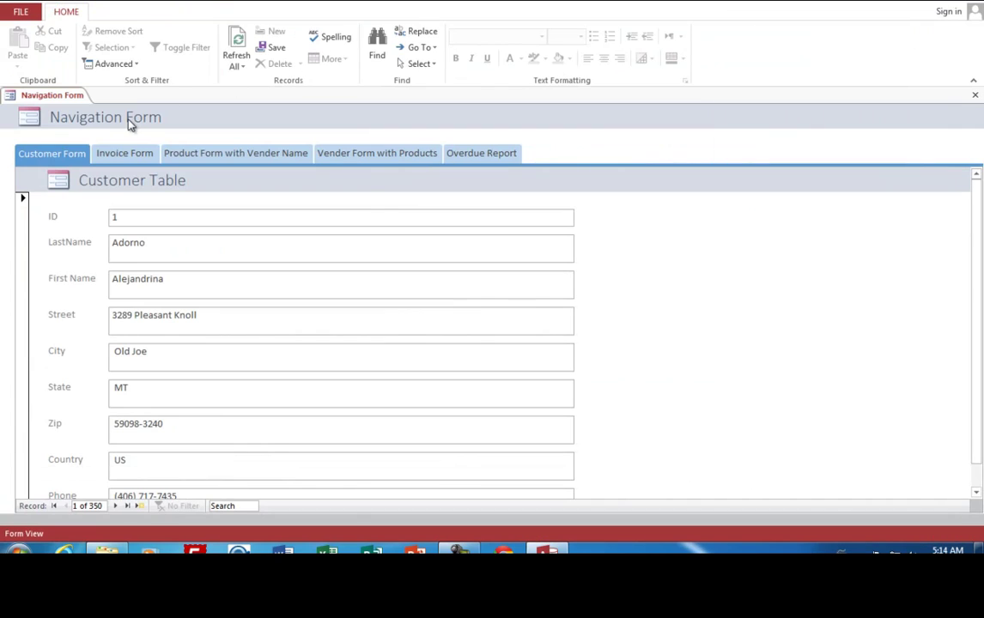
{"action": "left_click", "coordinate": [127, 154]}
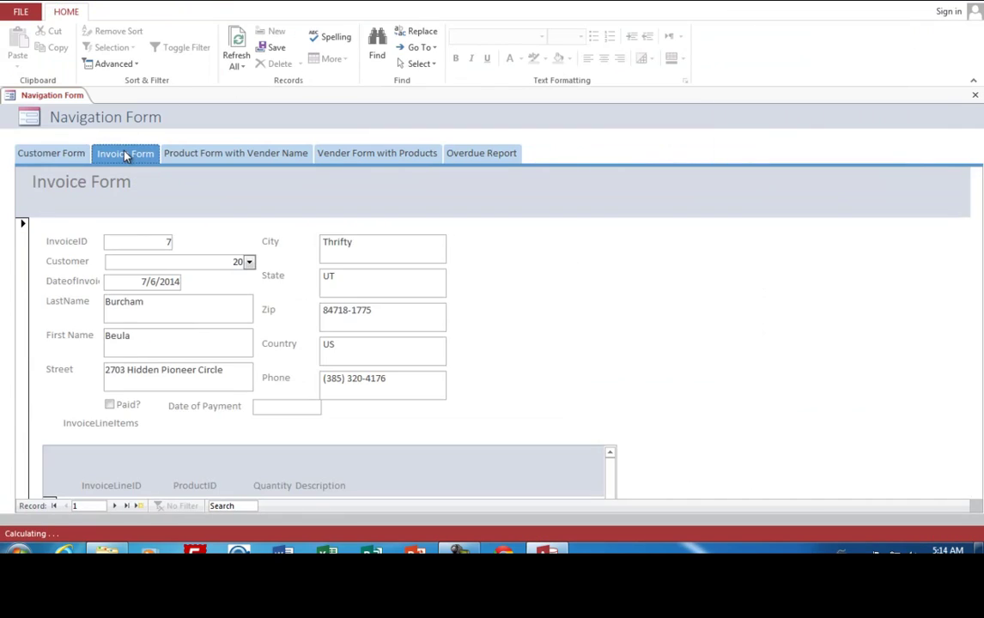
{"action": "left_click", "coordinate": [217, 153]}
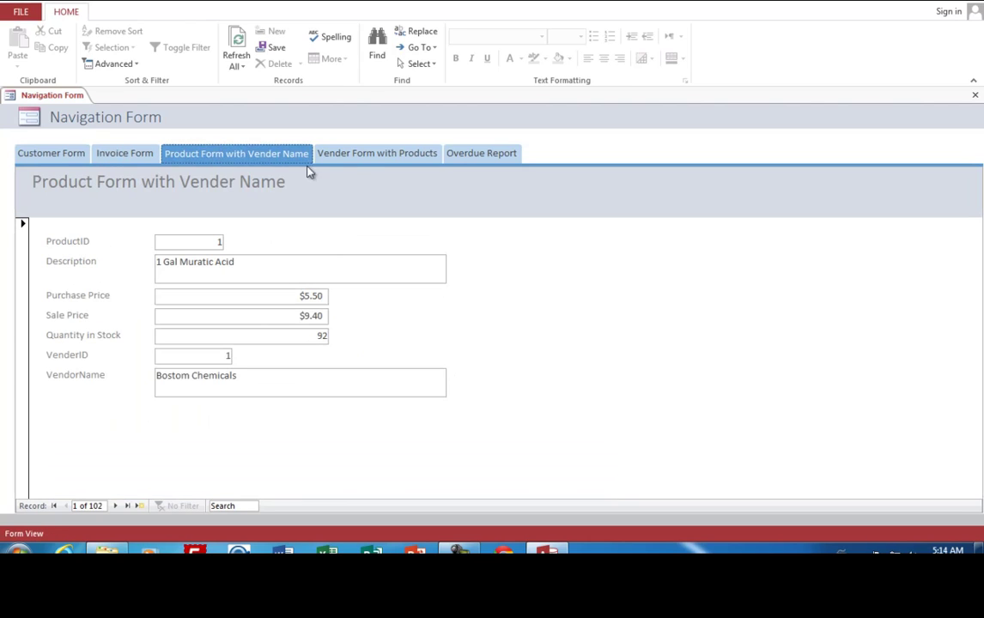
{"action": "left_click", "coordinate": [378, 158]}
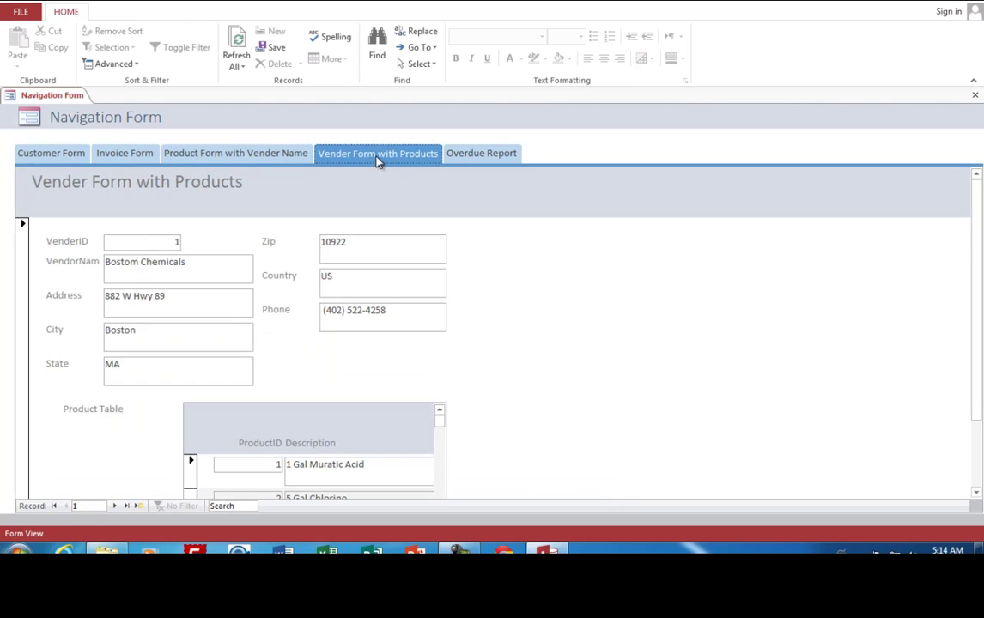
{"action": "left_click", "coordinate": [484, 158]}
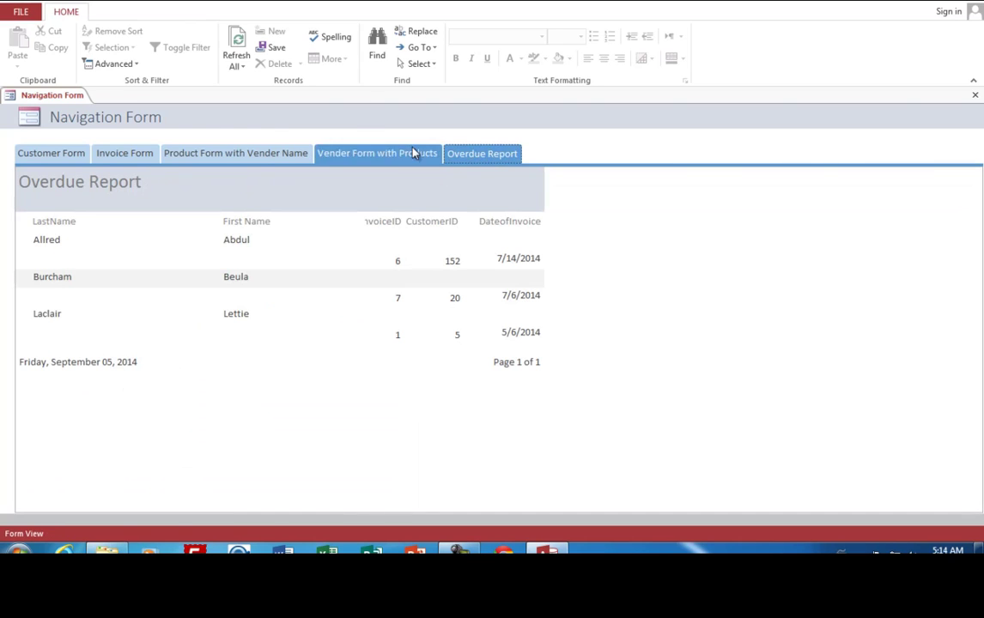
Go back to the Customer Form, then advance the slide to show box 2 with its arrow.
{"action": "left_click", "coordinate": [53, 155]}
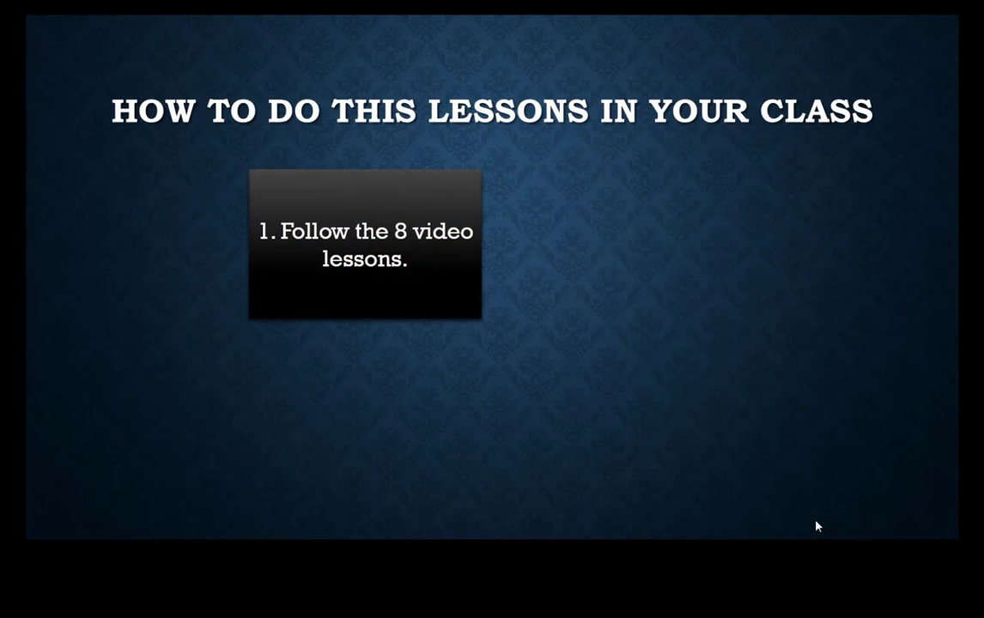
{"action": "left_click", "coordinate": [817, 527]}
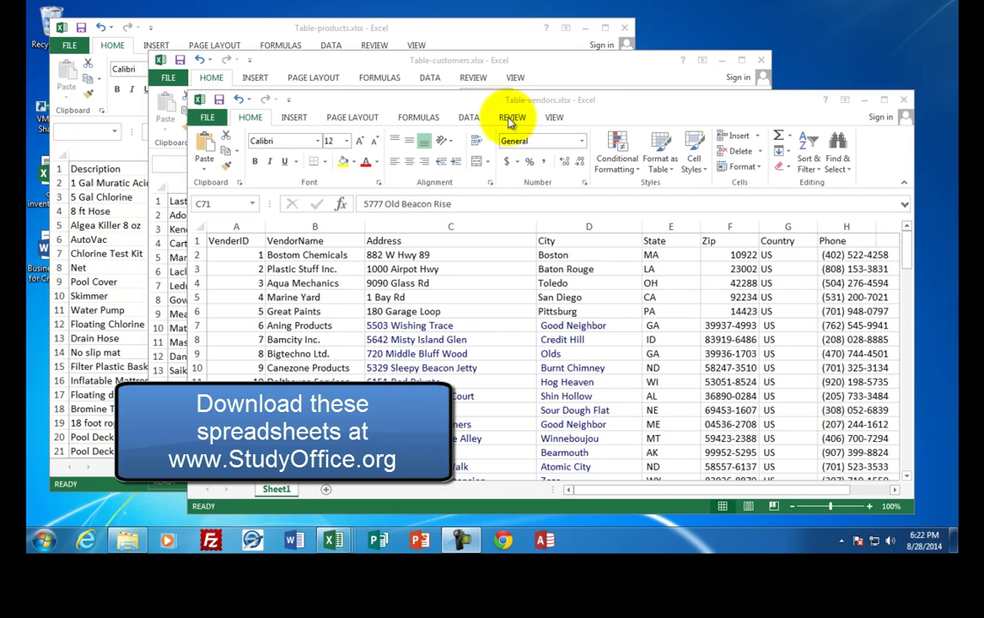
Reposition the Table-vendors window and bring the Table-customers workbook to the front.
{"action": "left_click_drag", "start_coordinate": [509, 106], "coordinate": [483, 80]}
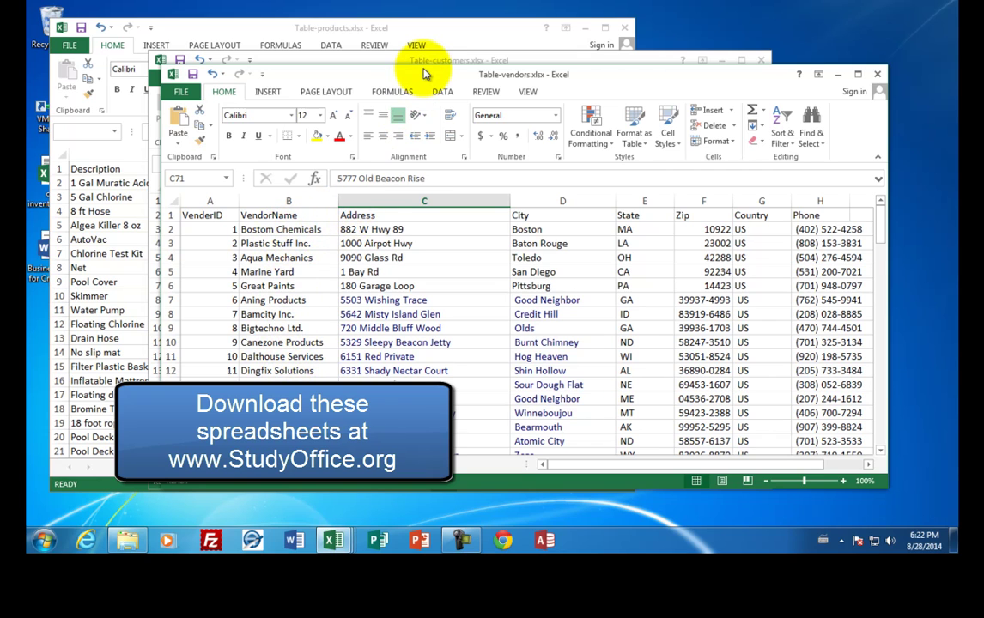
{"action": "left_click_drag", "start_coordinate": [424, 73], "coordinate": [454, 122]}
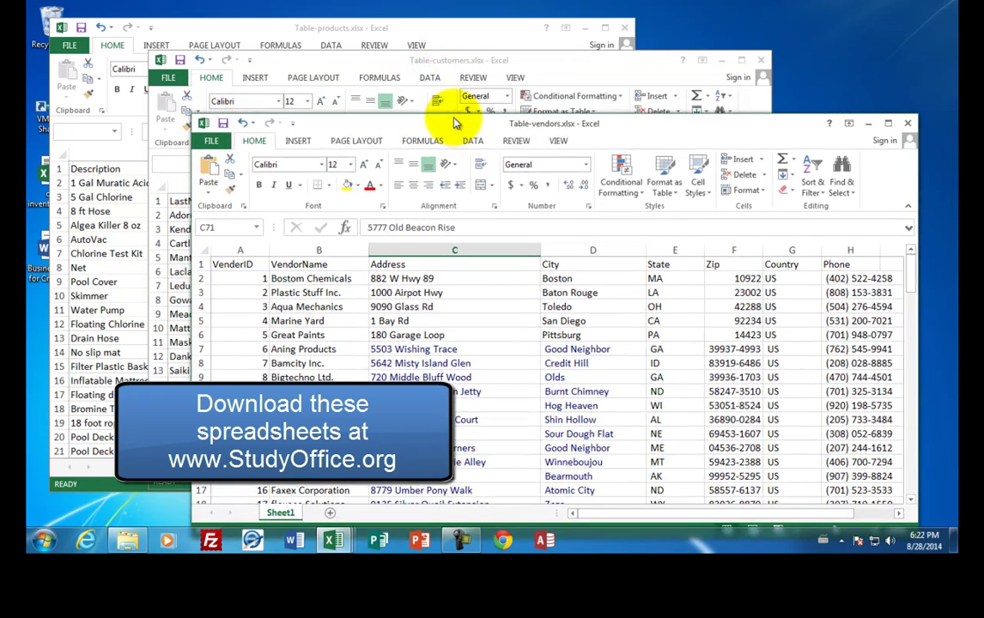
{"action": "left_click", "coordinate": [384, 64]}
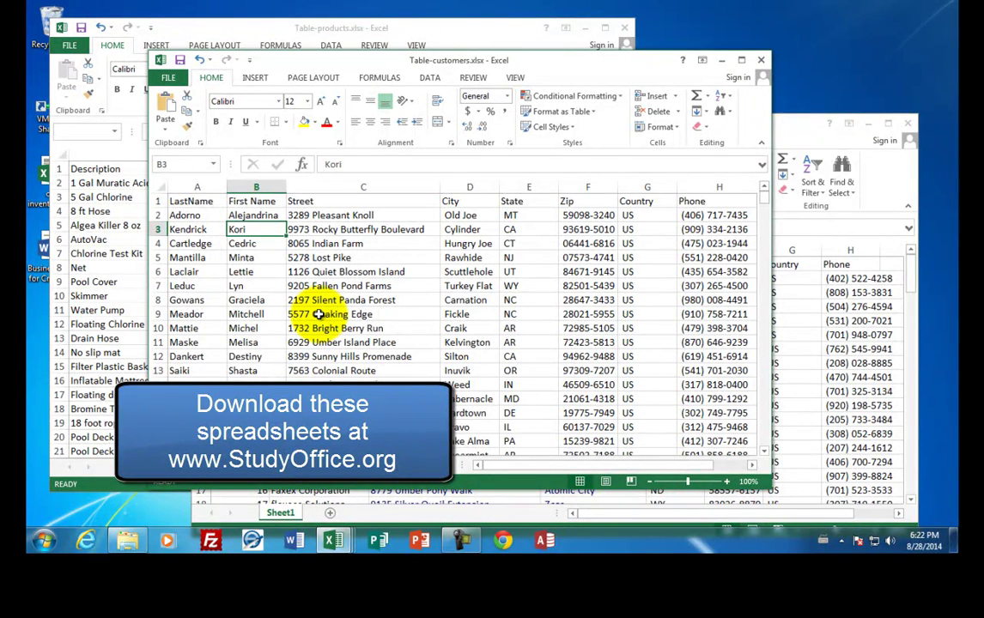
Bring Table-products and Table-vendors forward in turn, then launch Access from the taskbar.
{"action": "left_click", "coordinate": [329, 28]}
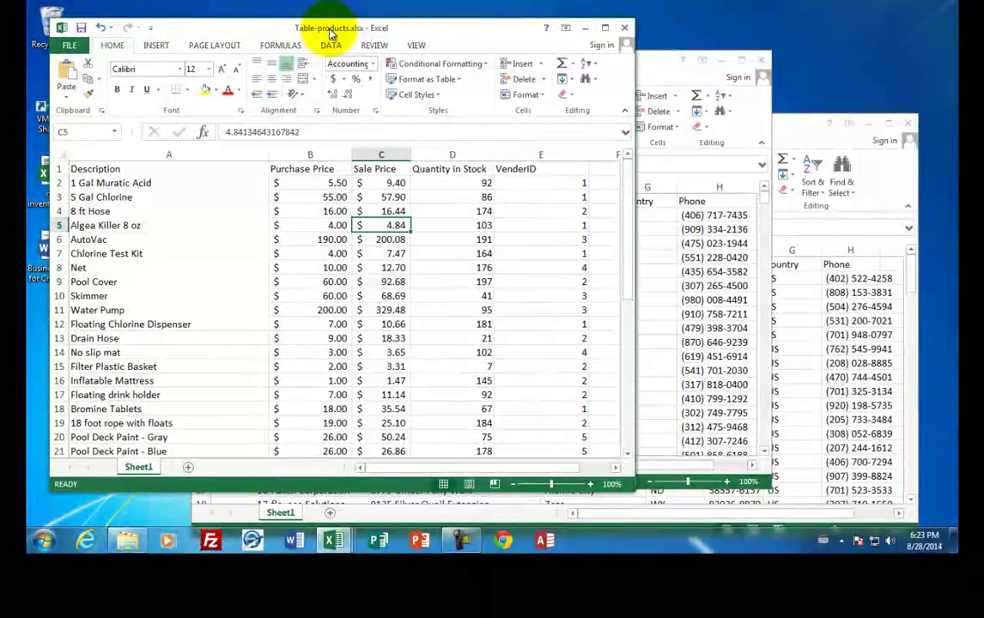
{"action": "left_click_drag", "start_coordinate": [769, 131], "coordinate": [765, 118]}
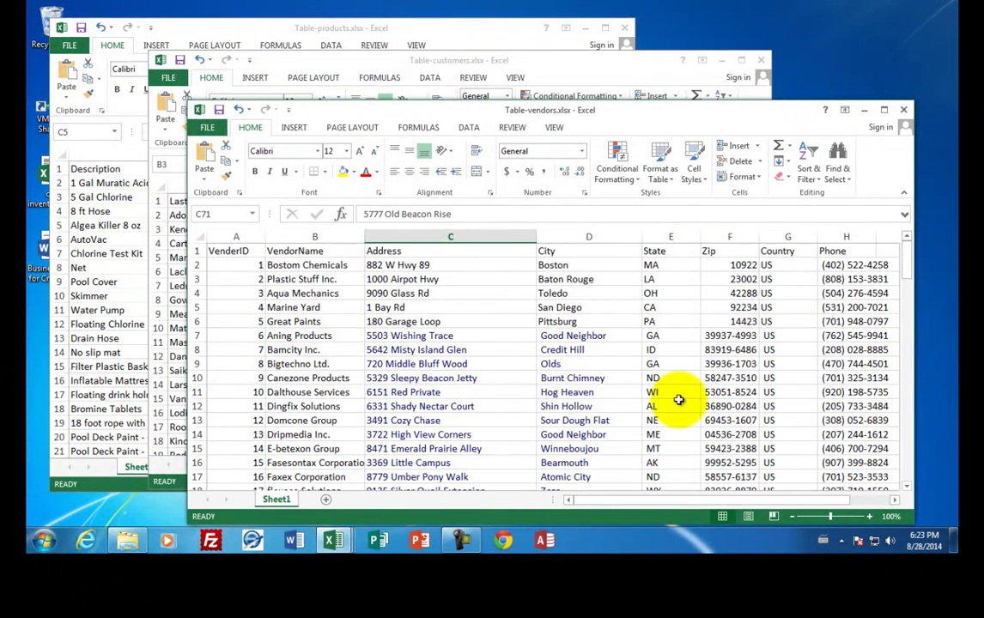
{"action": "left_click", "coordinate": [546, 541]}
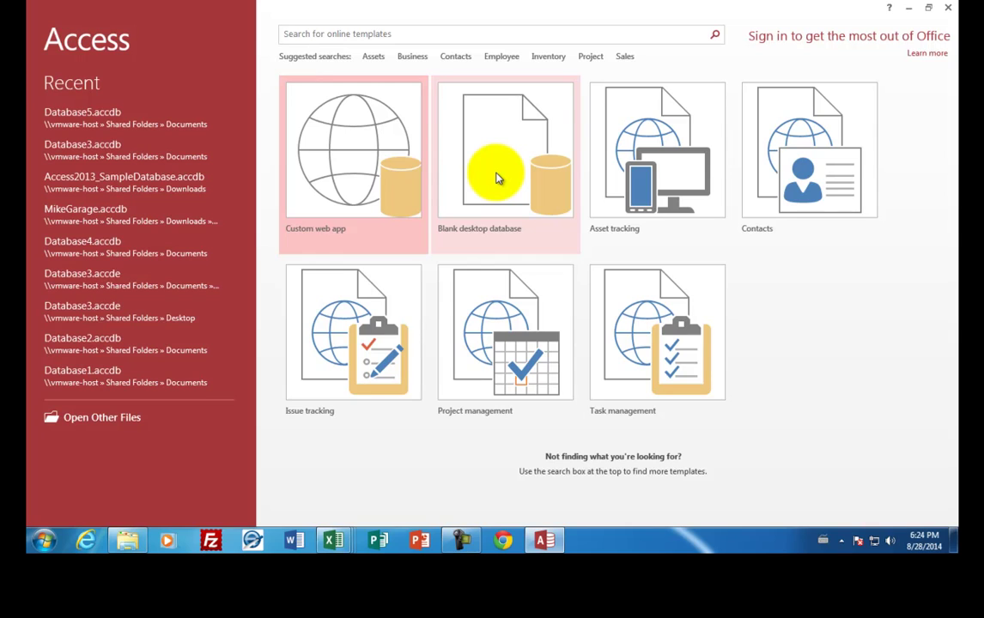
Create a blank desktop database named Crystal Pools saved in the _Applications Class folder.
{"action": "left_click", "coordinate": [497, 178]}
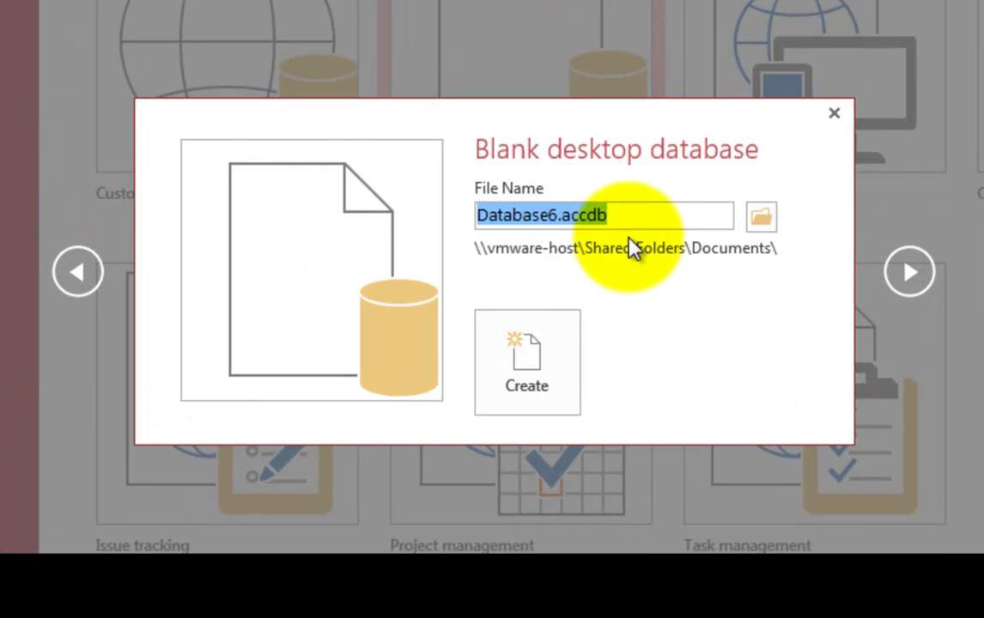
{"action": "key", "text": "Delete"}
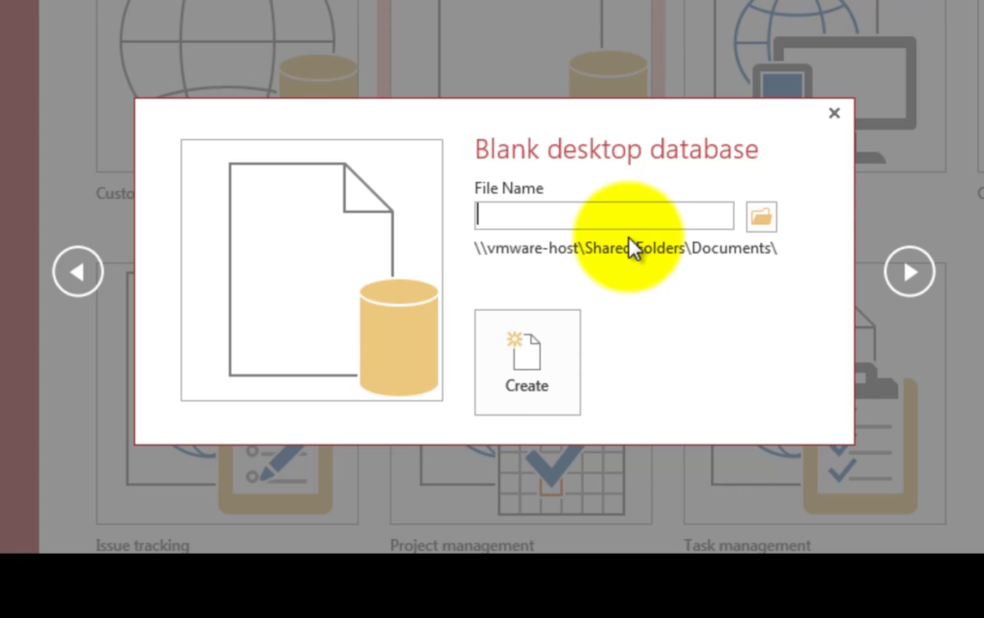
{"action": "type", "text": "Crystal Pools"}
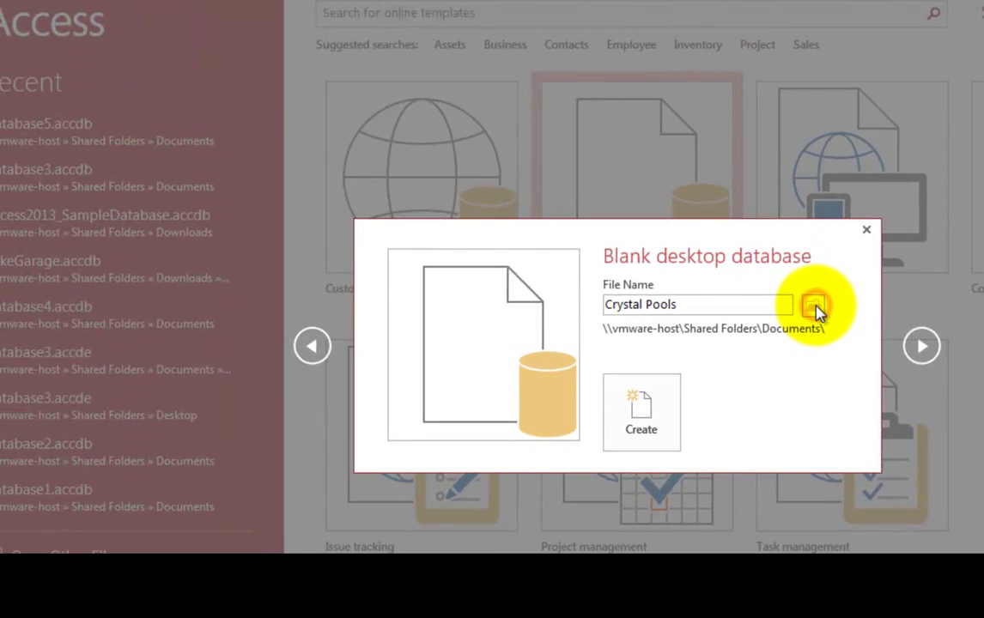
{"action": "left_click", "coordinate": [769, 228]}
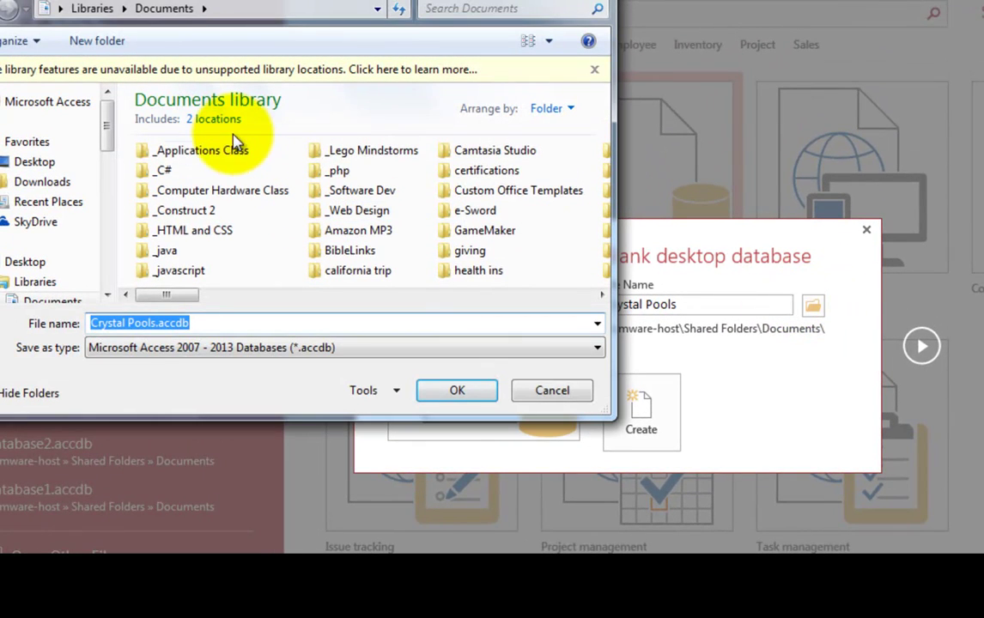
{"action": "double_click", "coordinate": [205, 152]}
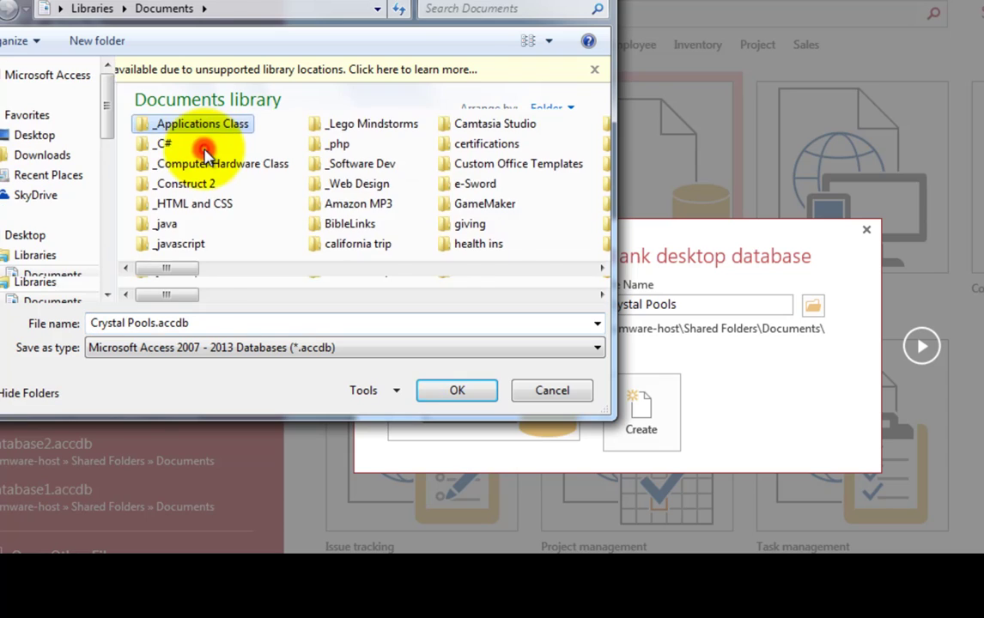
{"action": "left_click", "coordinate": [456, 390]}
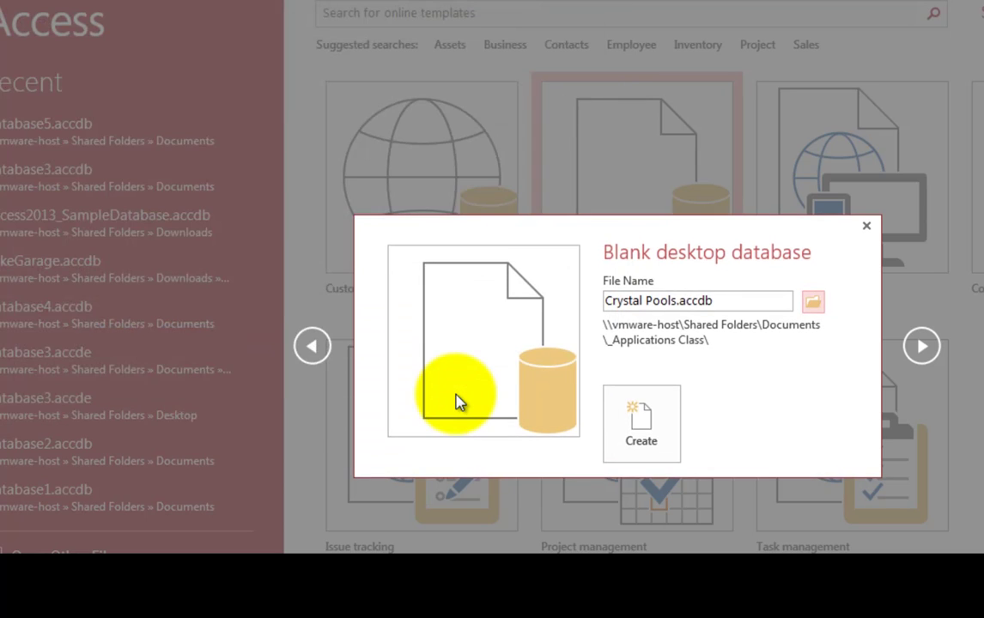
{"action": "left_click", "coordinate": [642, 425]}
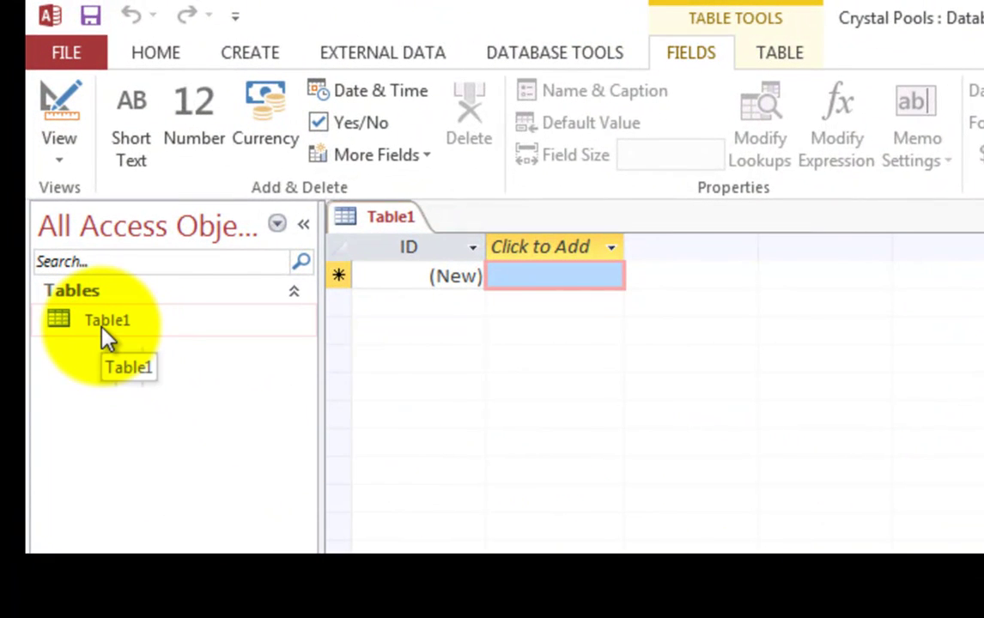
In Table1, type the customer's last name, first name, street, city and state across Field1–Field5.
{"action": "left_click", "coordinate": [102, 328]}
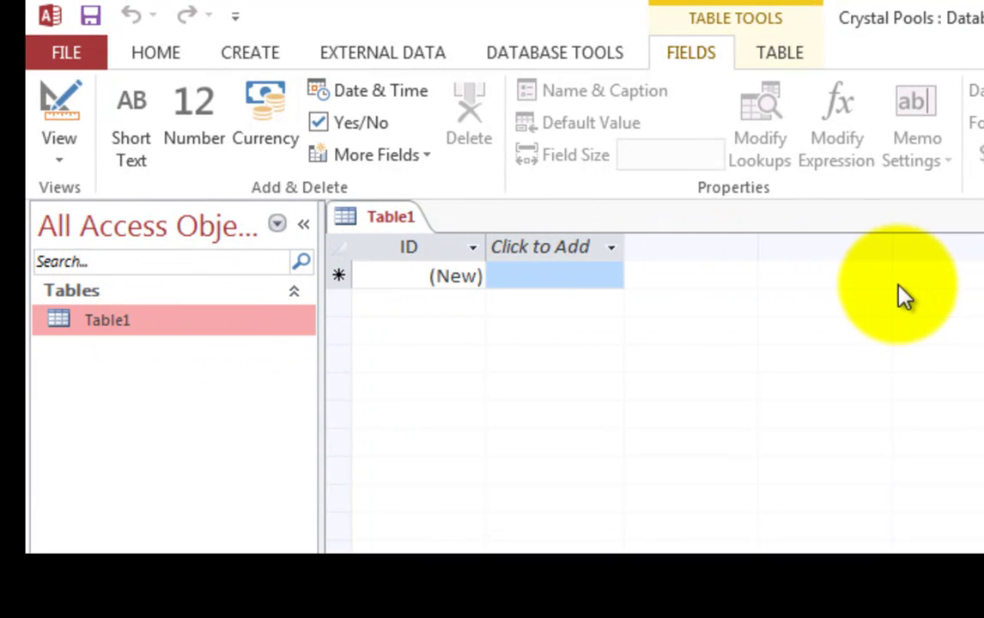
{"action": "left_click", "coordinate": [603, 283]}
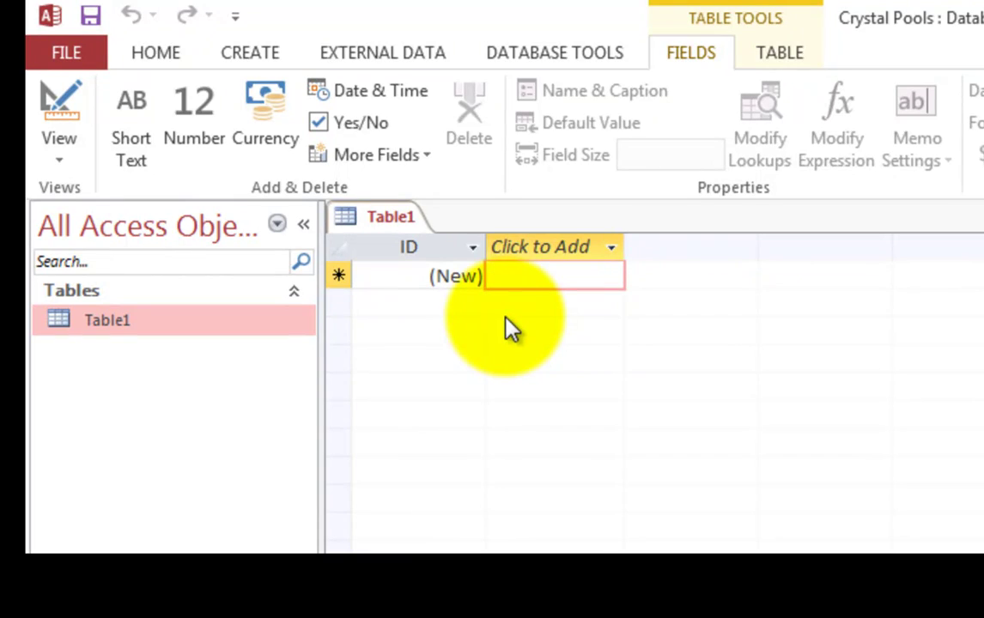
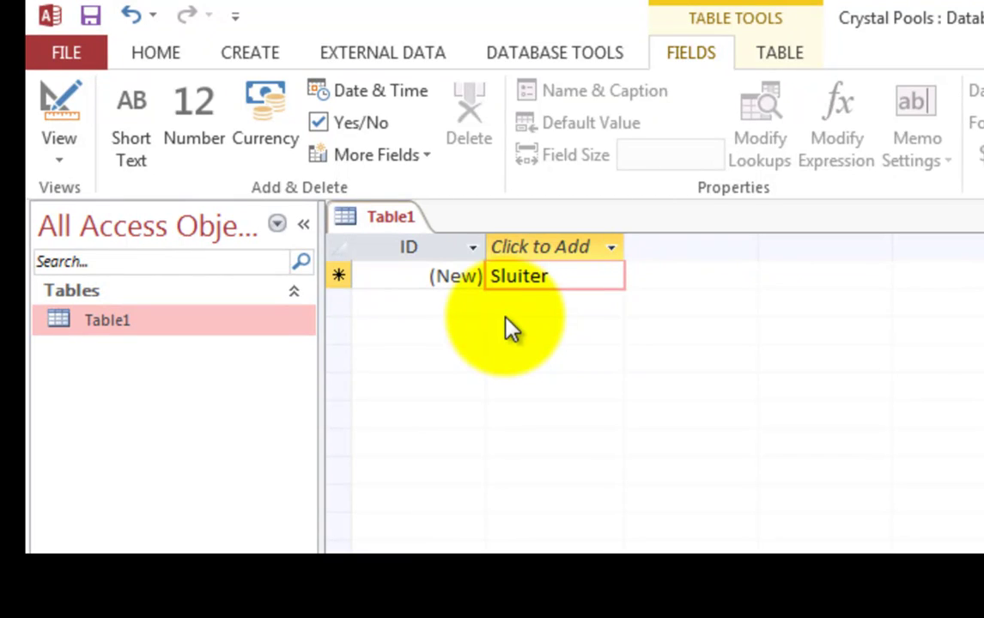
{"action": "key", "text": "Tab"}
{"action": "key", "text": "Tab"}
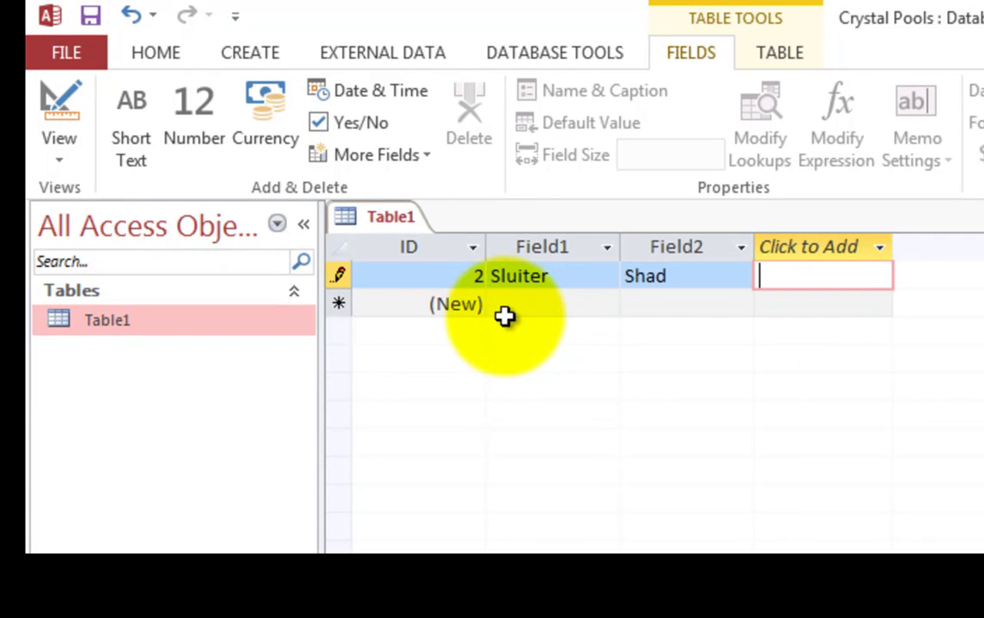
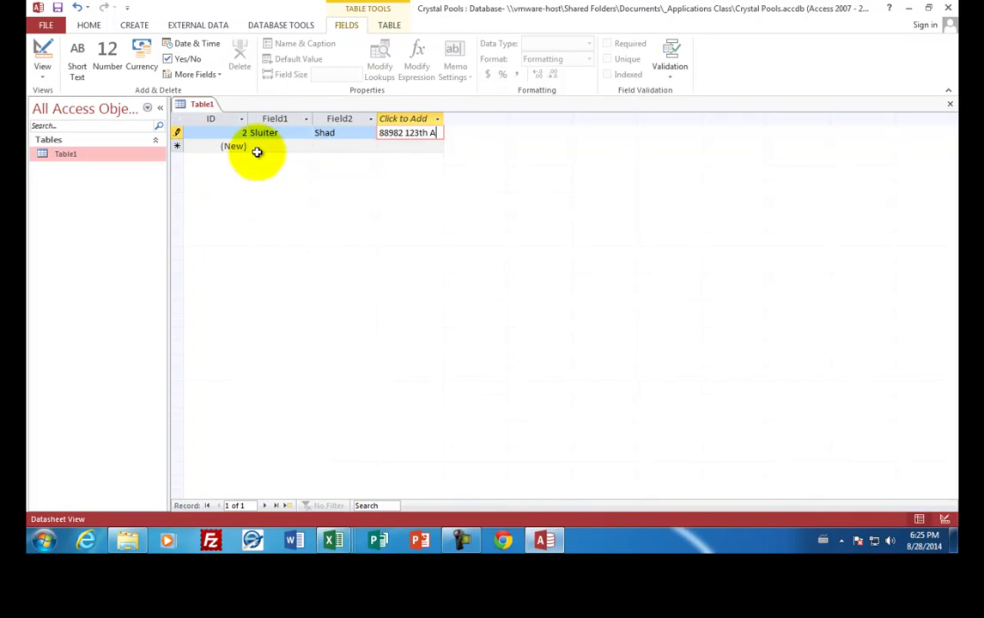
{"action": "key", "text": "Tab"}
{"action": "type", "text": "Phoenix"}
{"action": "key", "text": "Tab"}
{"action": "type", "text": "AZ"}
{"action": "key", "text": "Tab"}
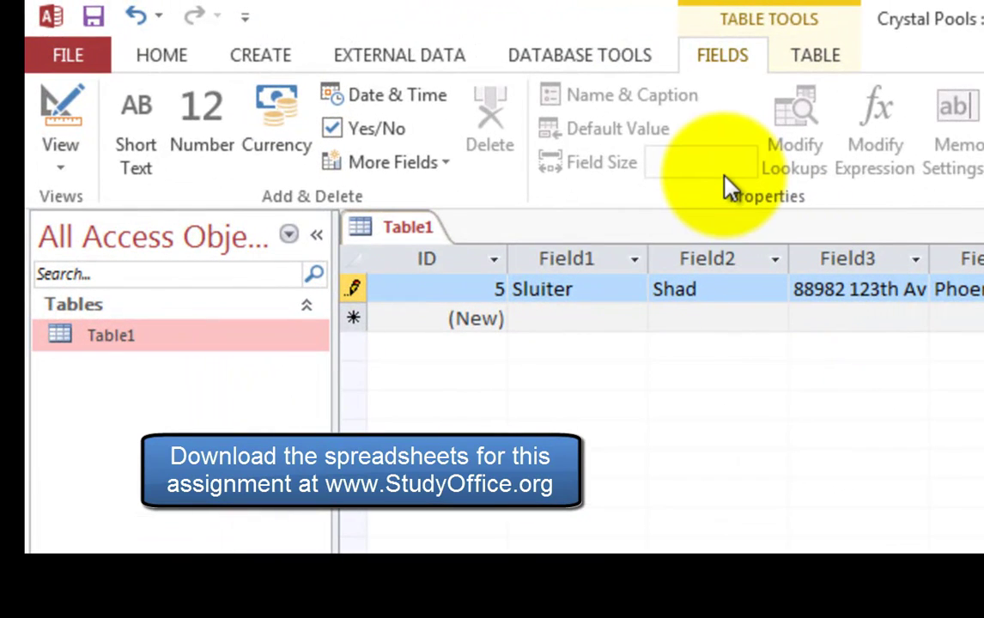
Start an Excel import and select Table-customers.xlsx from _Applications Class > access as the source.
{"action": "left_click", "coordinate": [436, 61]}
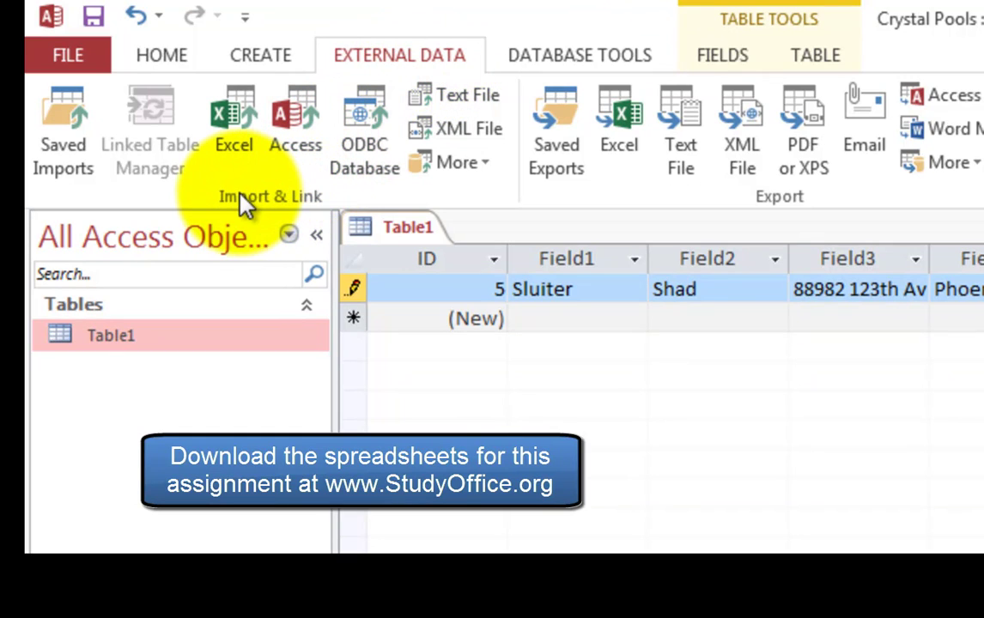
{"action": "left_click", "coordinate": [241, 131]}
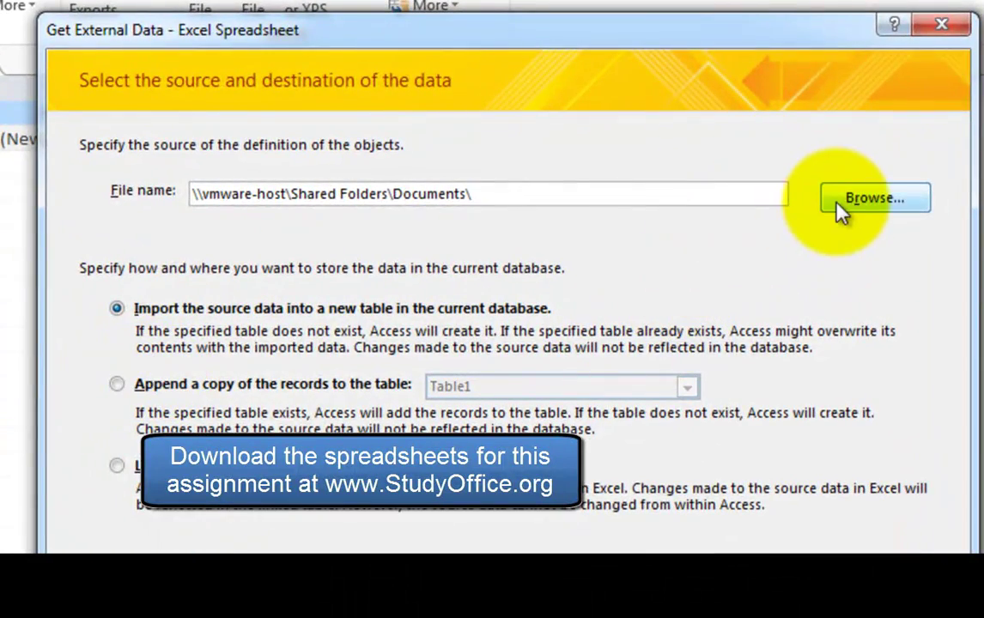
{"action": "left_click", "coordinate": [842, 210]}
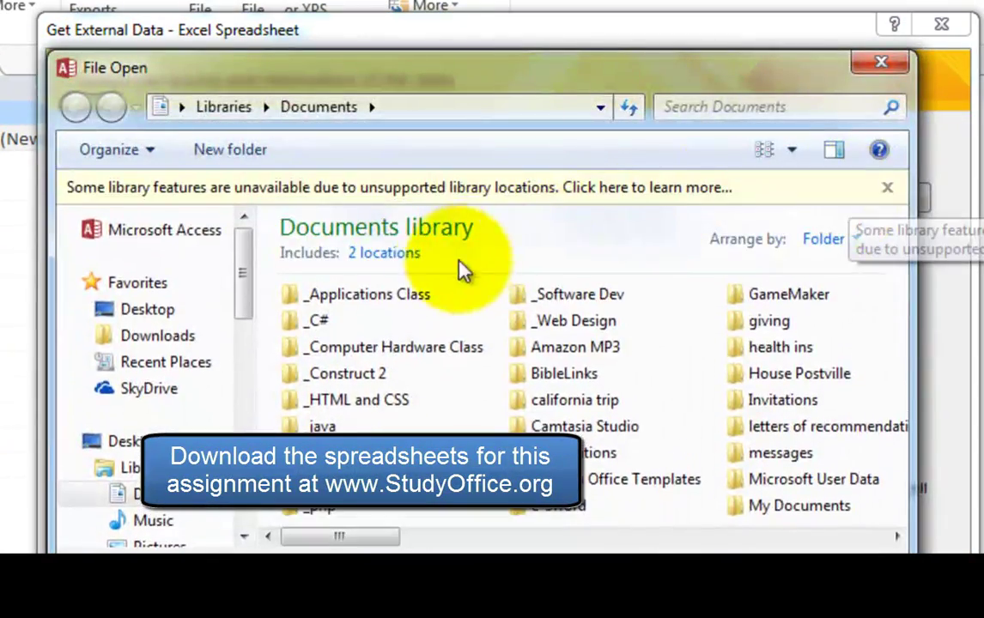
{"action": "double_click", "coordinate": [417, 296]}
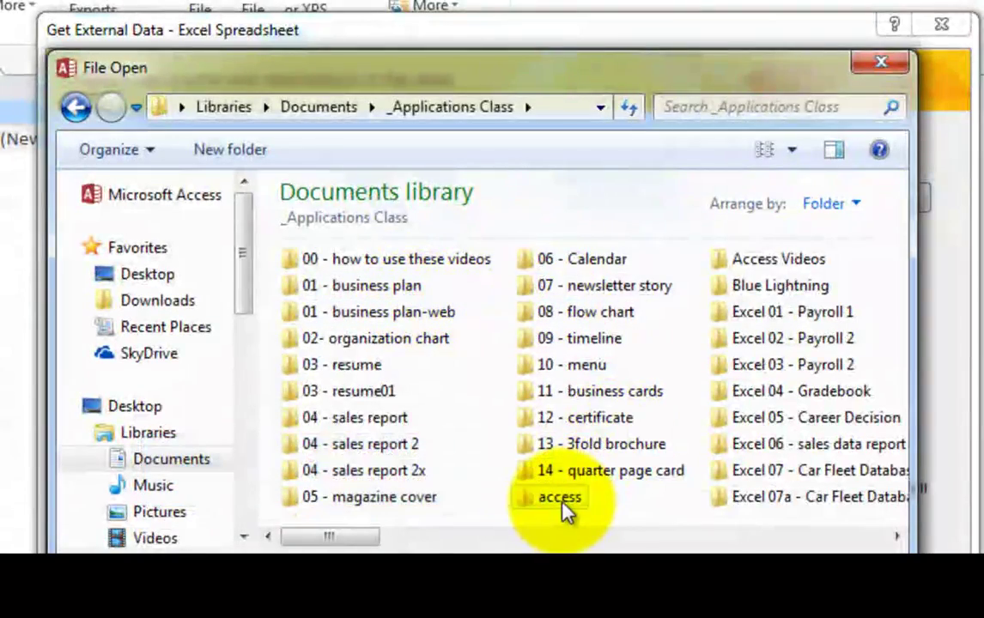
{"action": "double_click", "coordinate": [561, 500]}
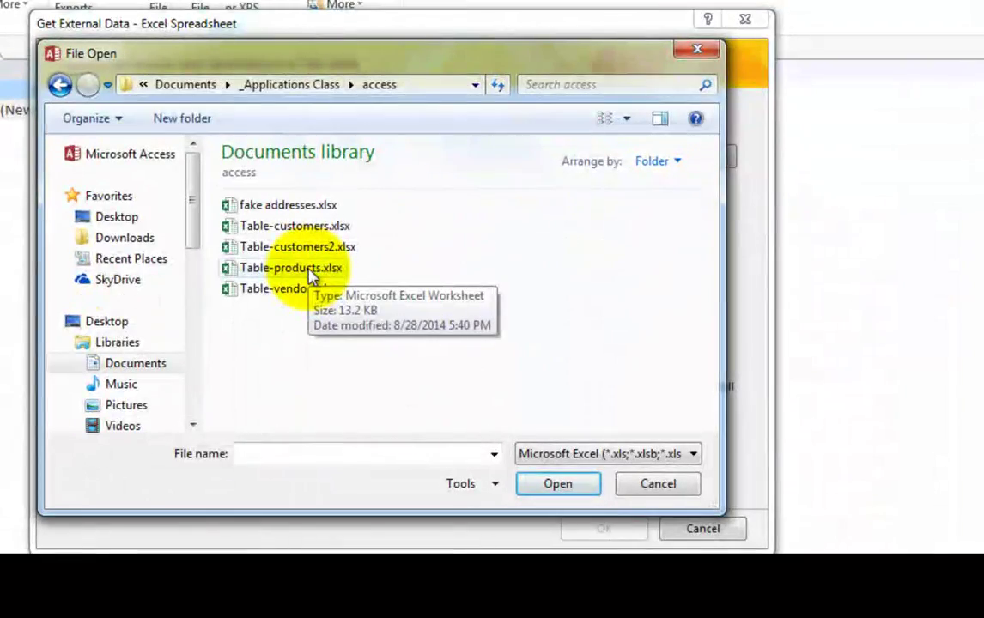
{"action": "left_click", "coordinate": [306, 227]}
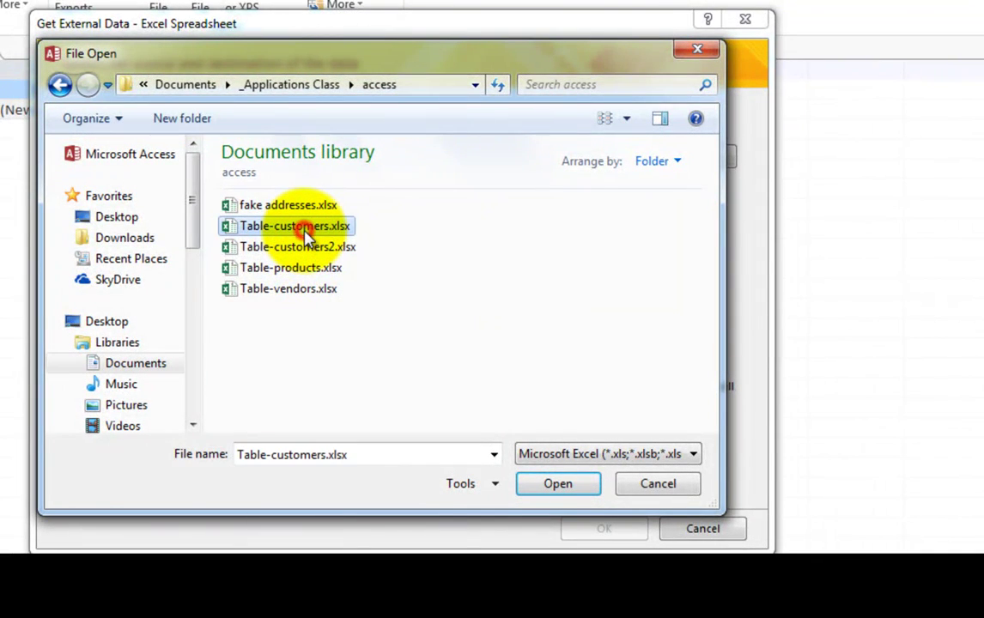
{"action": "left_click", "coordinate": [552, 482]}
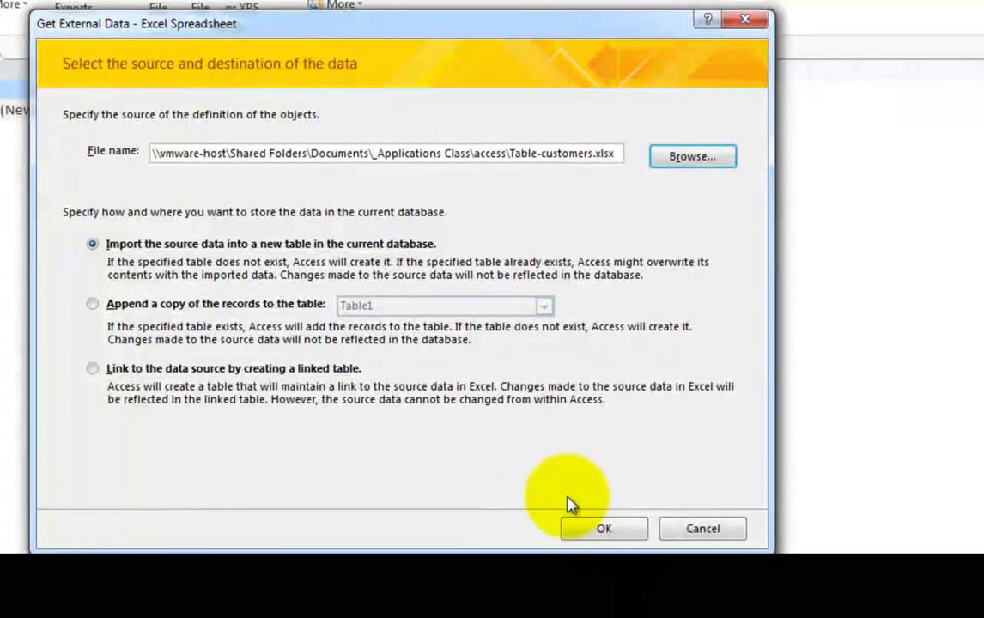
Import with first row as headings and an Access-added ID key, naming the table Customer Table.
{"action": "left_click", "coordinate": [601, 527]}
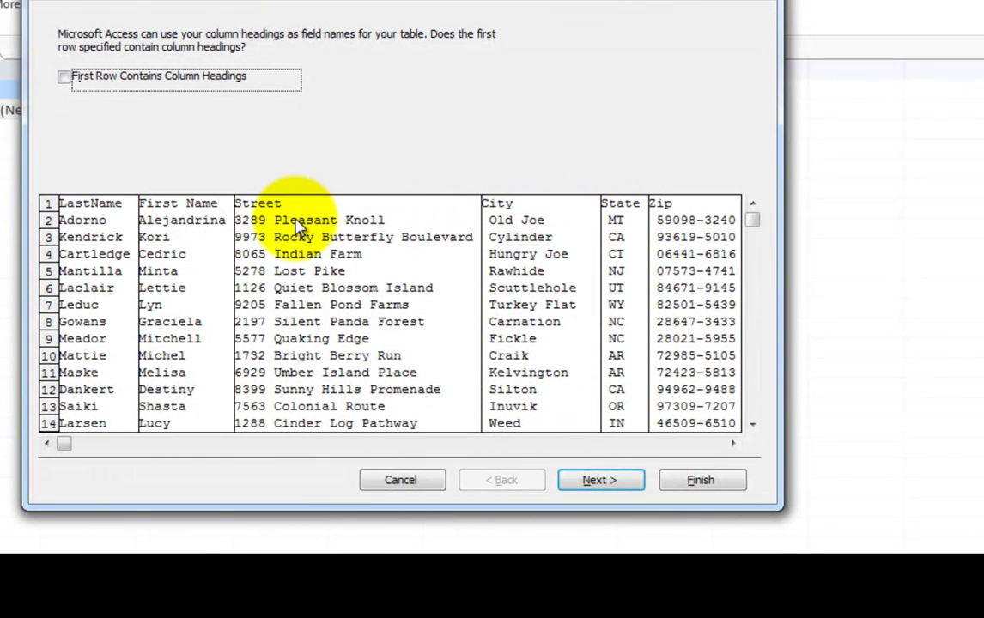
{"action": "left_click", "coordinate": [64, 78]}
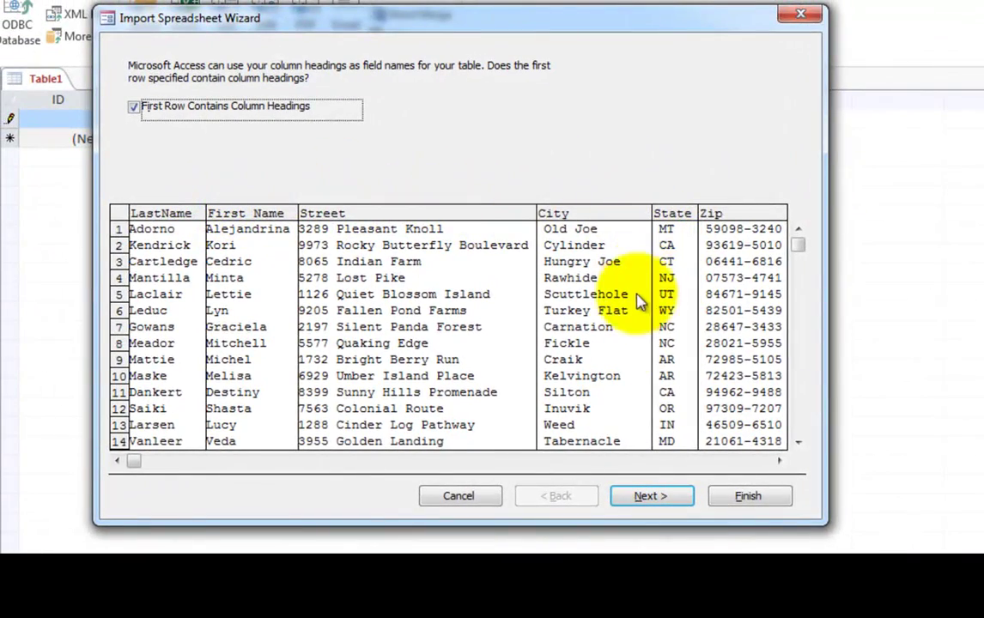
{"action": "left_click", "coordinate": [642, 499]}
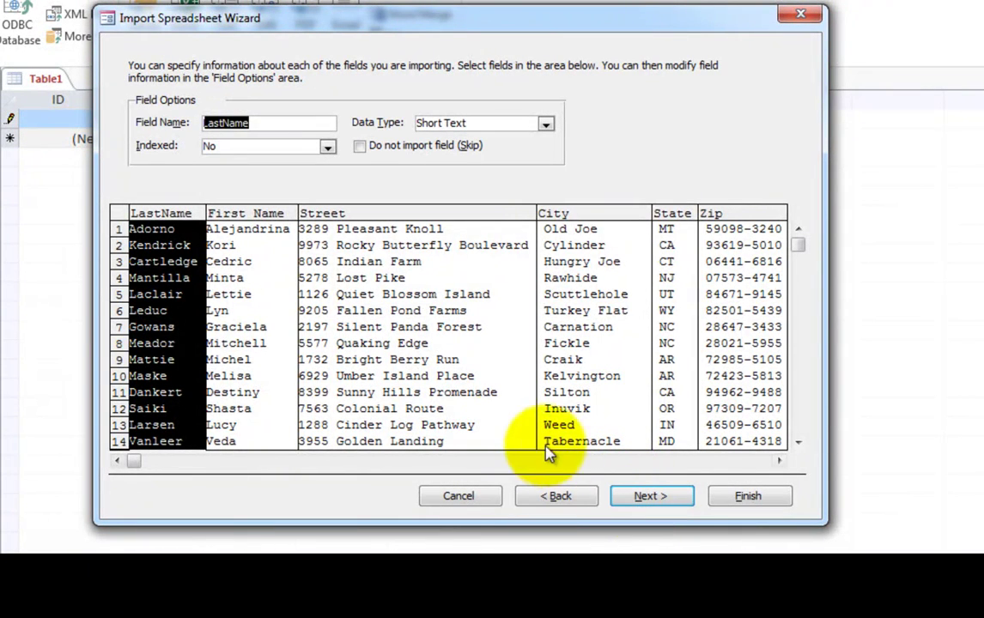
{"action": "left_click", "coordinate": [206, 123]}
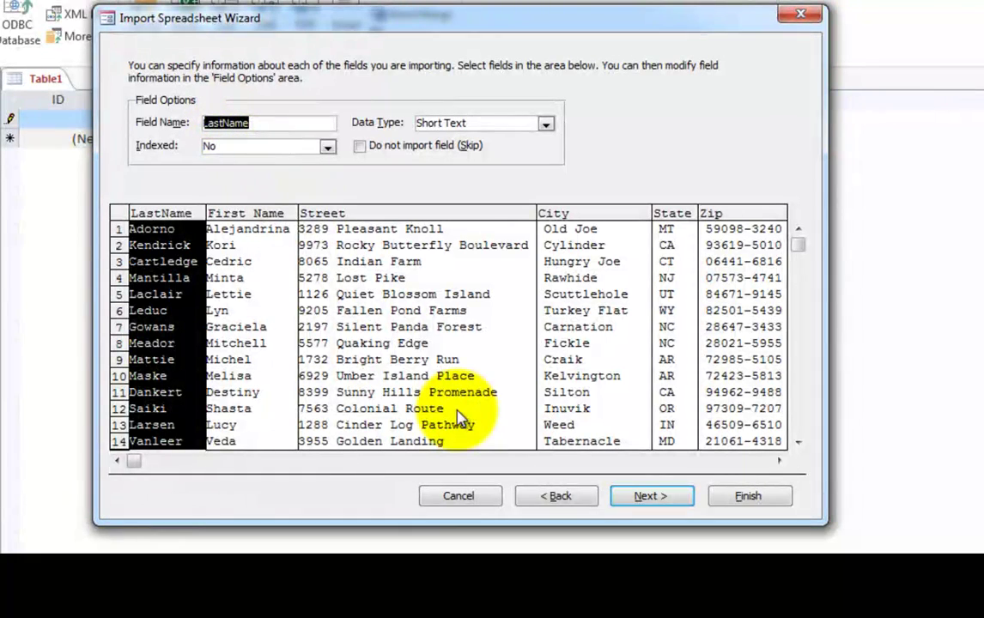
{"action": "left_click", "coordinate": [650, 499]}
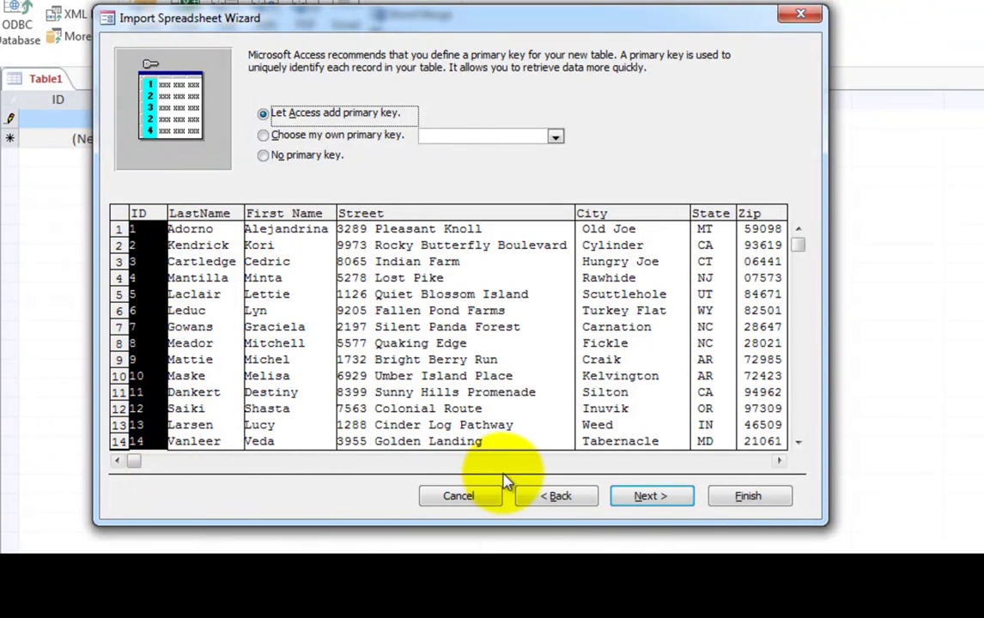
{"action": "left_click", "coordinate": [644, 499]}
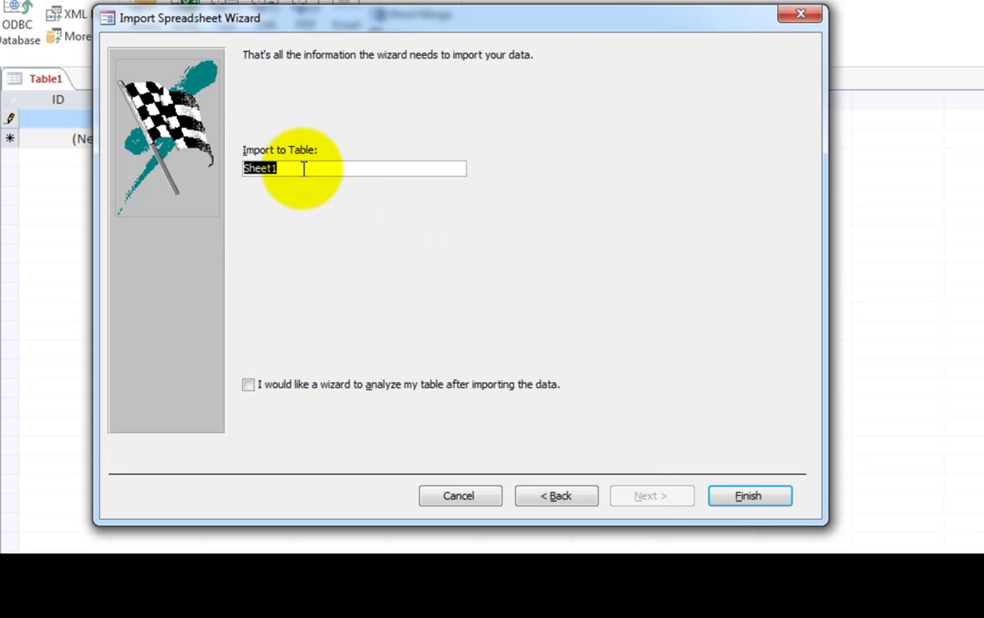
{"action": "type", "text": "Cu"}
{"action": "type", "text": "stomer ID"}
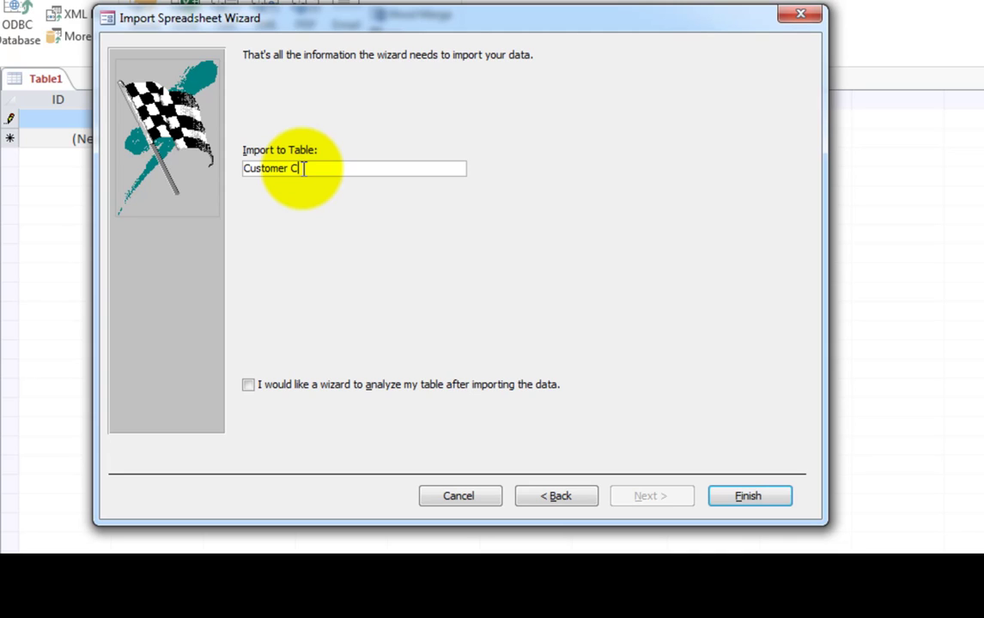
{"action": "key", "text": "BackSpace"}
{"action": "key", "text": "BackSpace"}
{"action": "type", "text": "Table"}
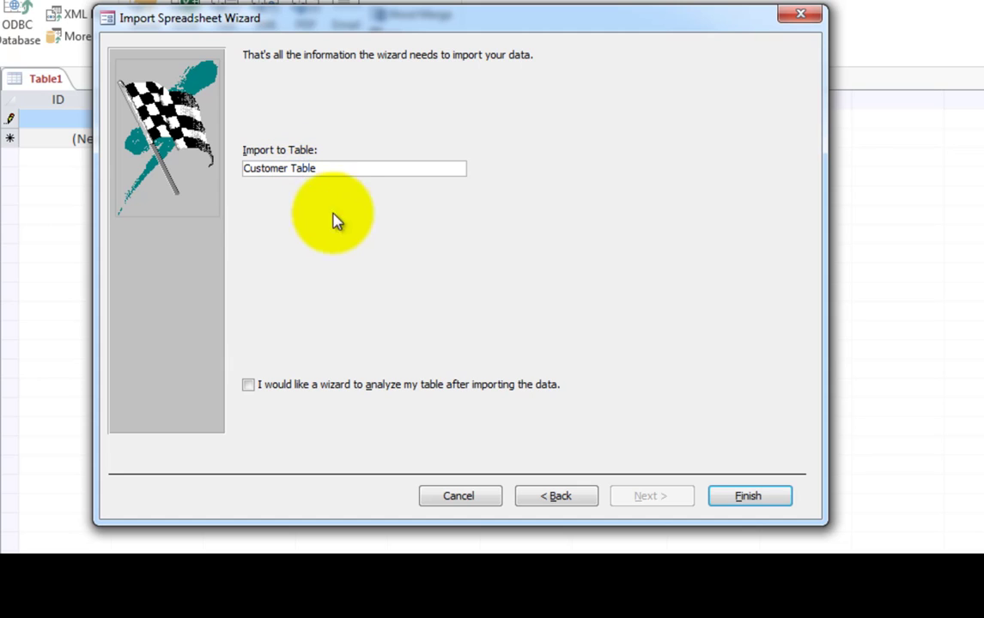
{"action": "left_click", "coordinate": [719, 492]}
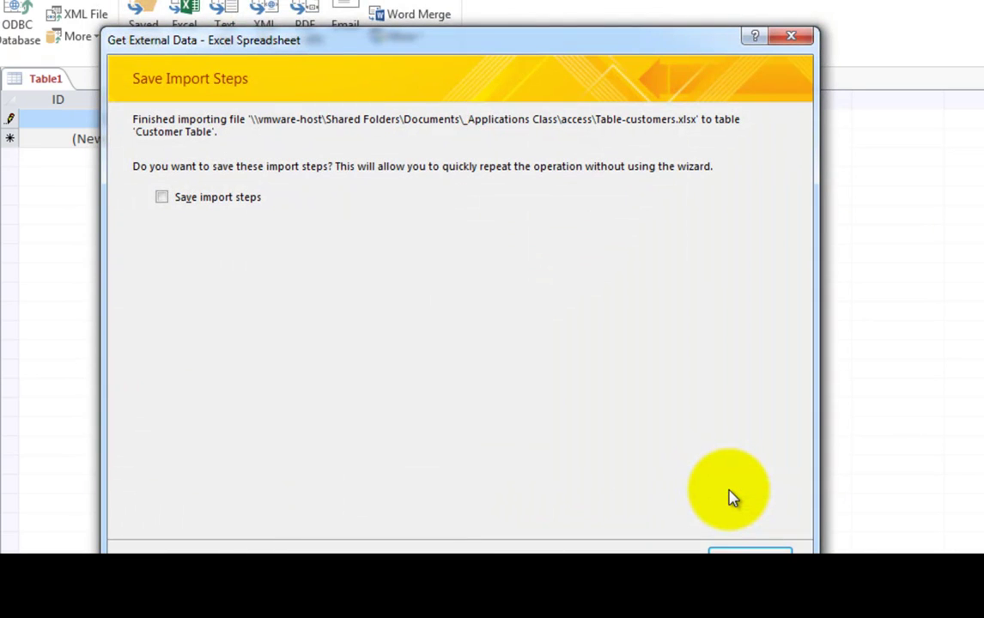
Skip saving the import steps, open Customer Table and widen its Street column.
{"action": "left_click", "coordinate": [746, 546]}
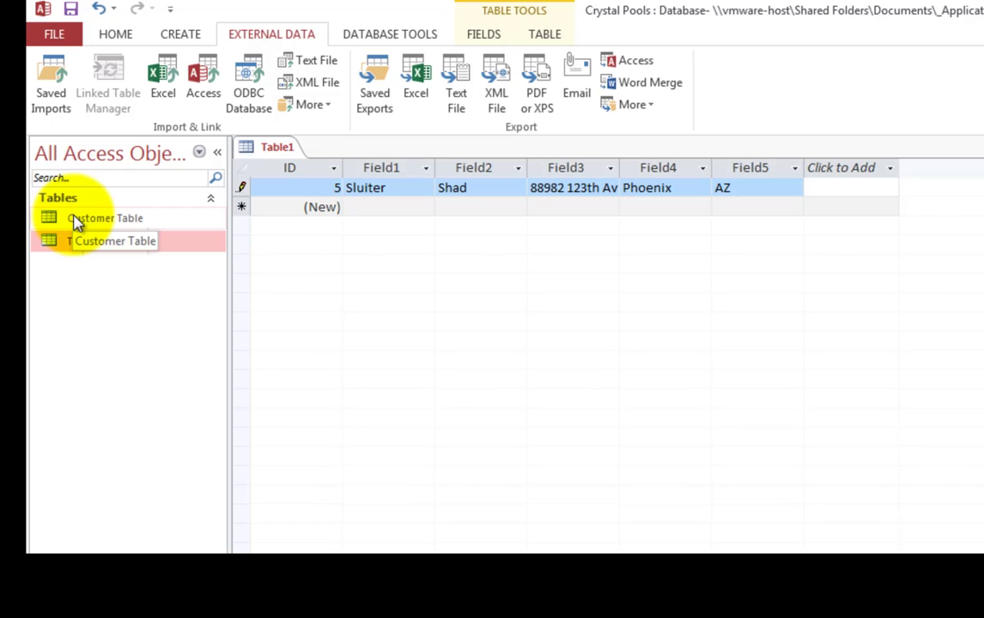
{"action": "double_click", "coordinate": [76, 220]}
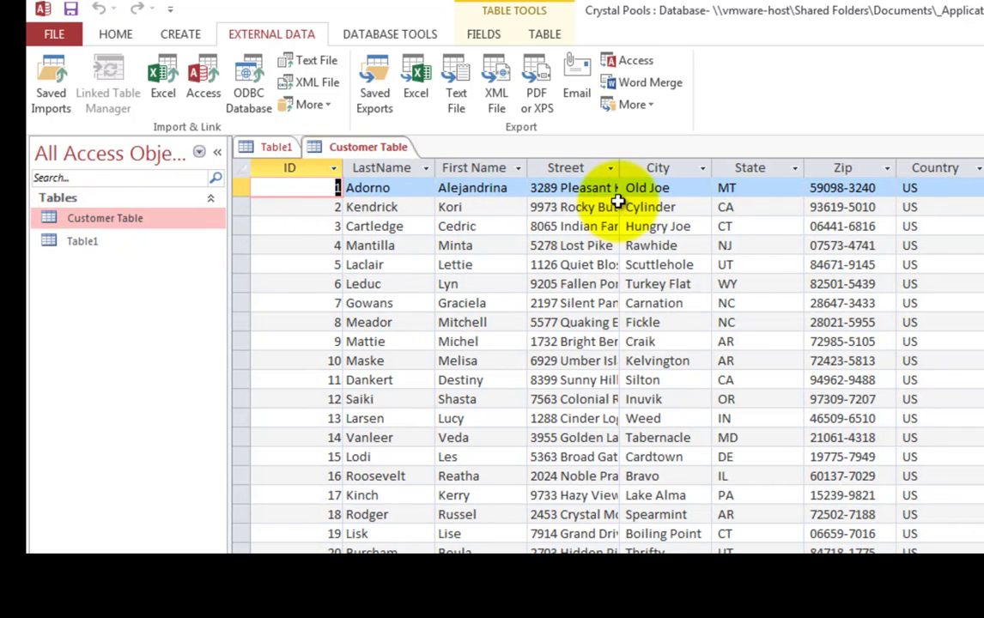
{"action": "left_click_drag", "start_coordinate": [622, 169], "coordinate": [712, 165]}
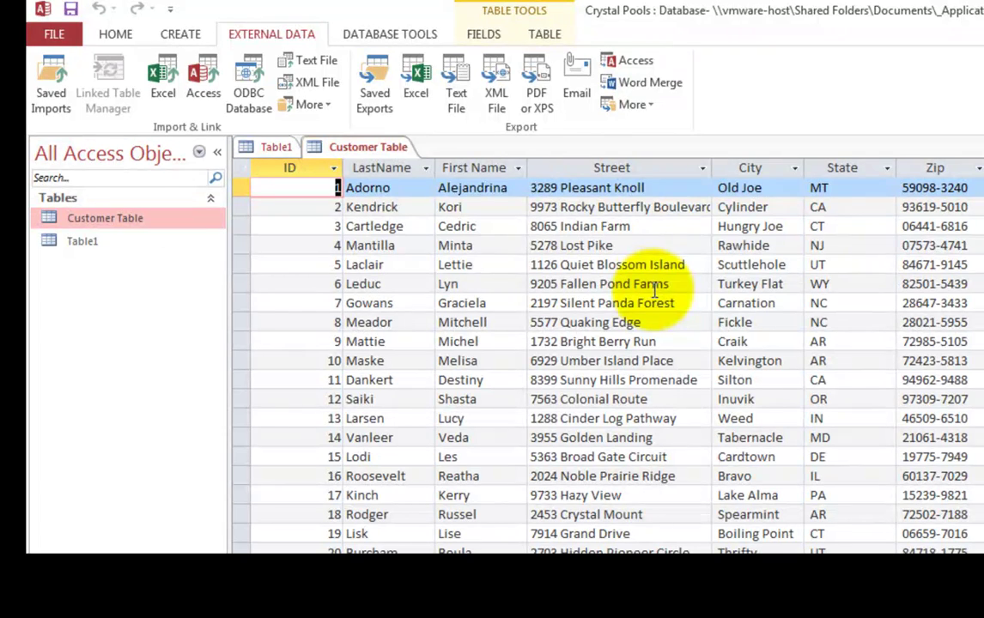
Close Table1 without saving its changes.
{"action": "left_click", "coordinate": [277, 149]}
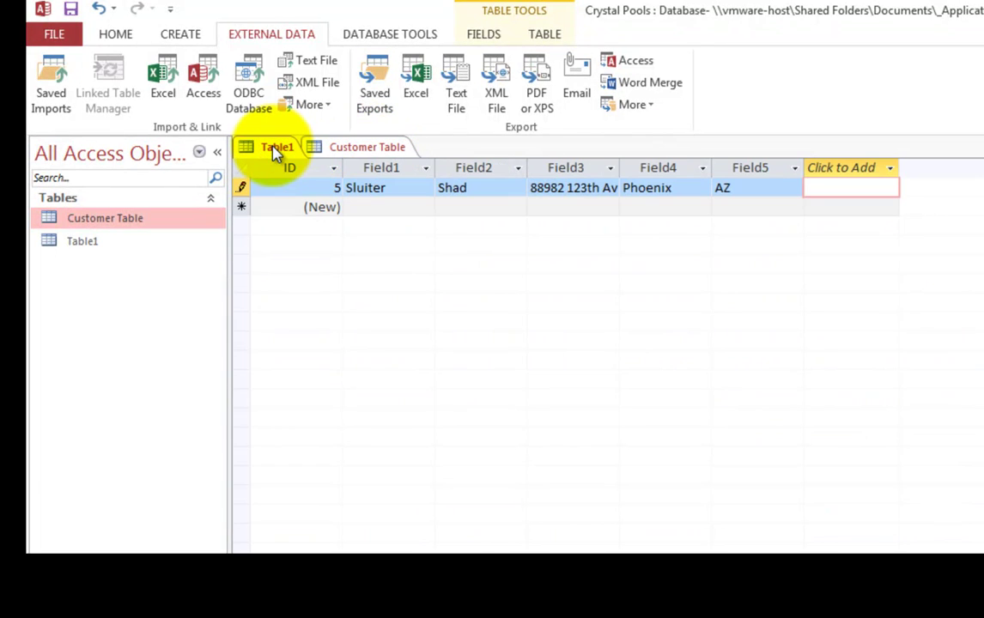
{"action": "right_click", "coordinate": [277, 151]}
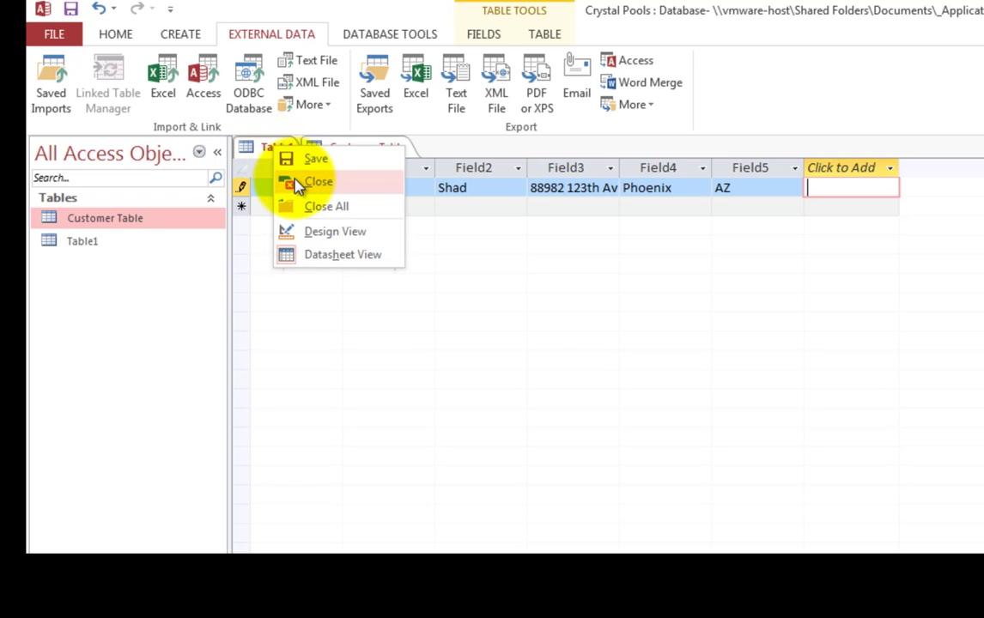
{"action": "left_click", "coordinate": [294, 180]}
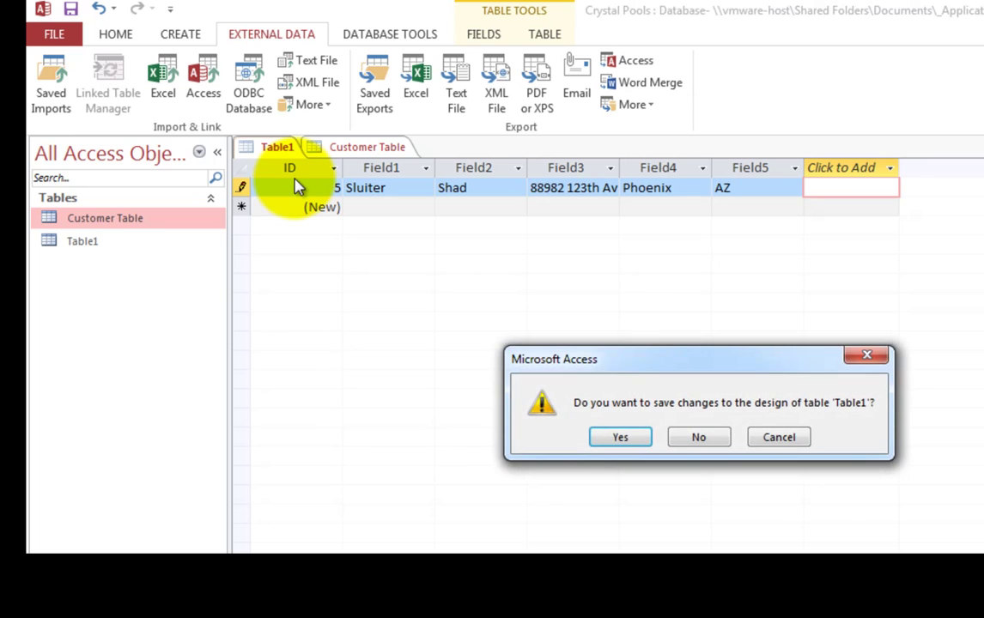
{"action": "left_click", "coordinate": [700, 439]}
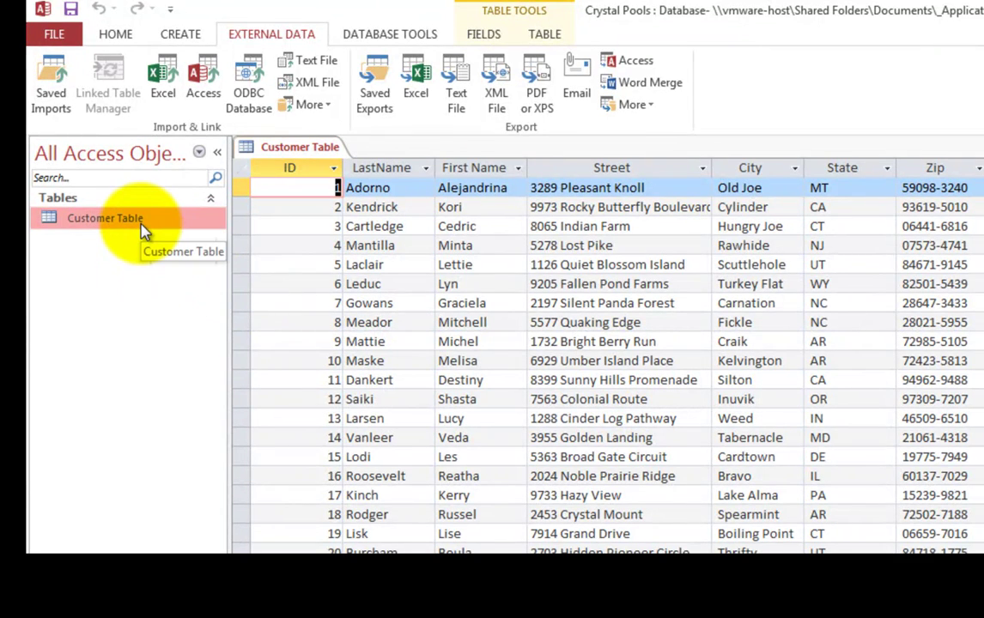
Start another Excel import with Table-products.xlsx as the source file.
{"action": "left_click", "coordinate": [162, 80]}
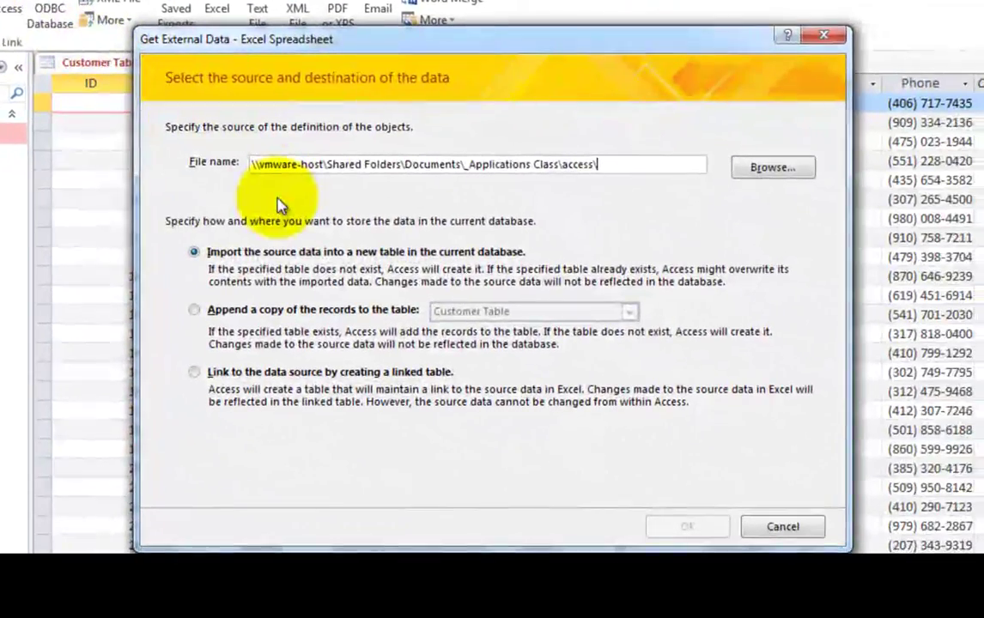
{"action": "left_click", "coordinate": [770, 168]}
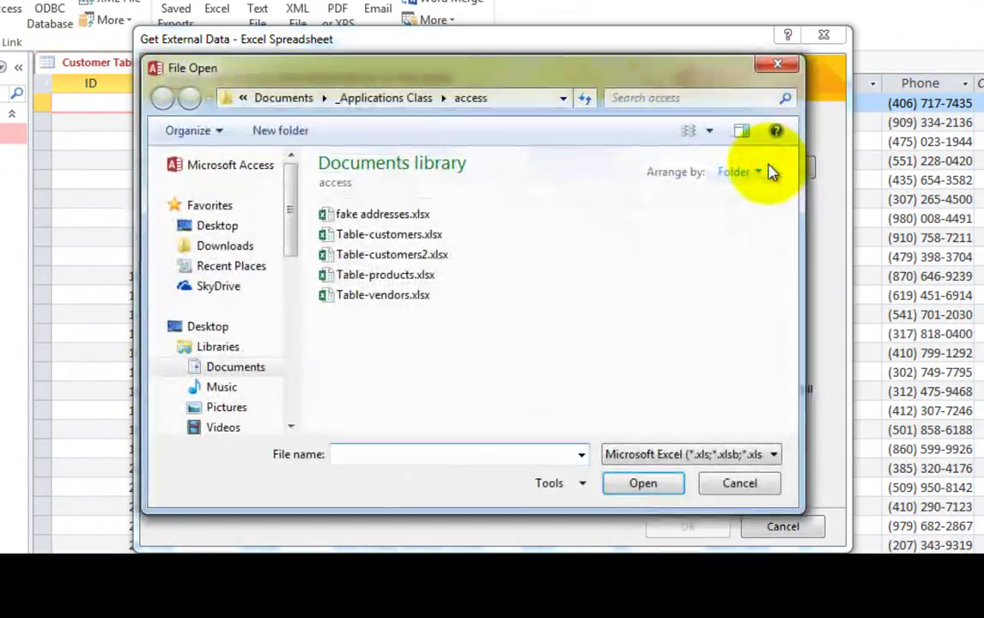
{"action": "left_click", "coordinate": [388, 276]}
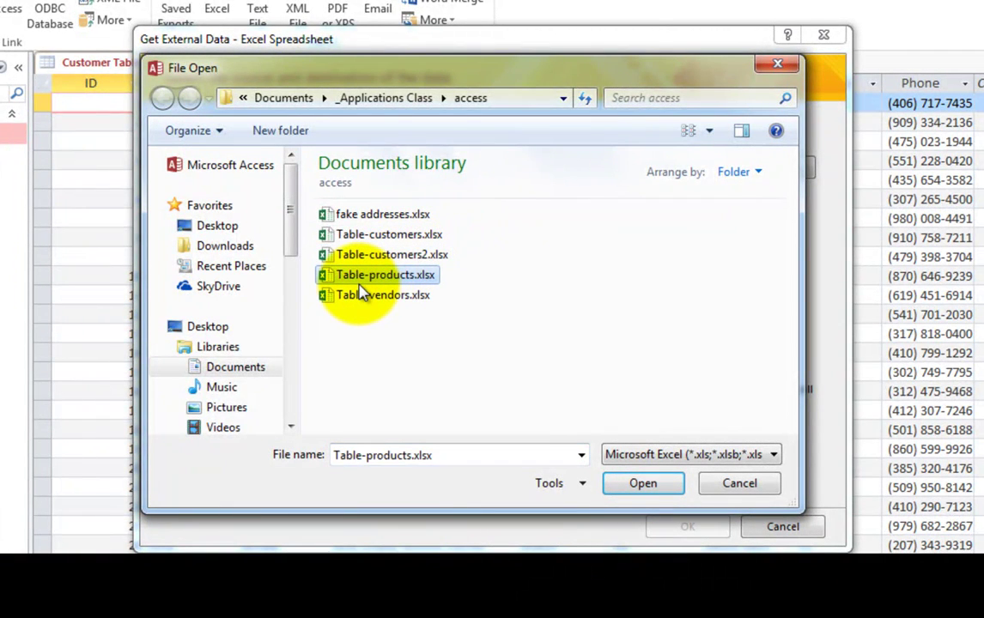
{"action": "left_click", "coordinate": [635, 484]}
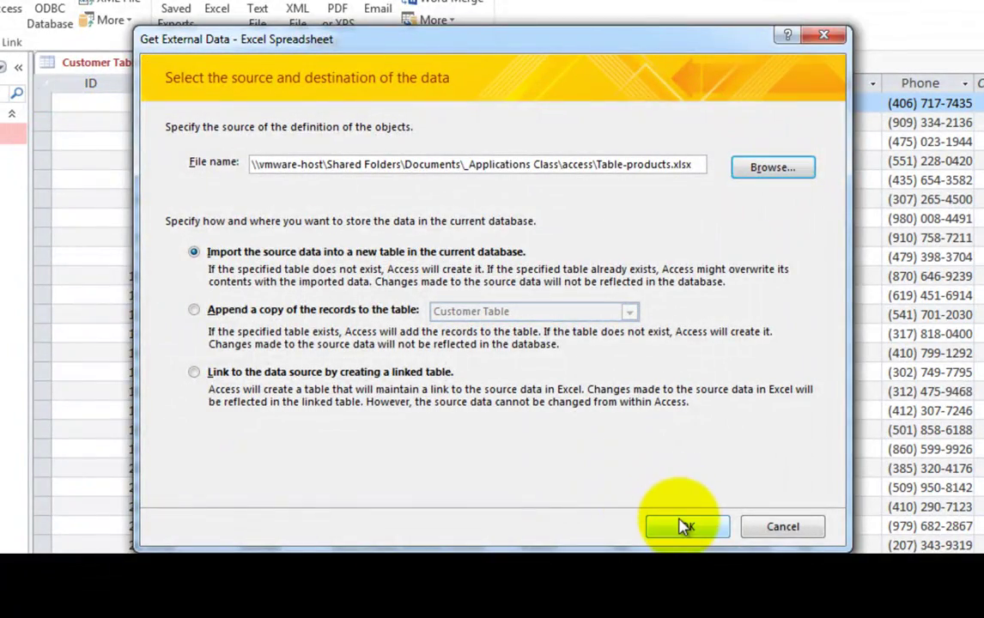
Import it as a new table with an added ID key, named Product Table.
{"action": "left_click", "coordinate": [683, 523]}
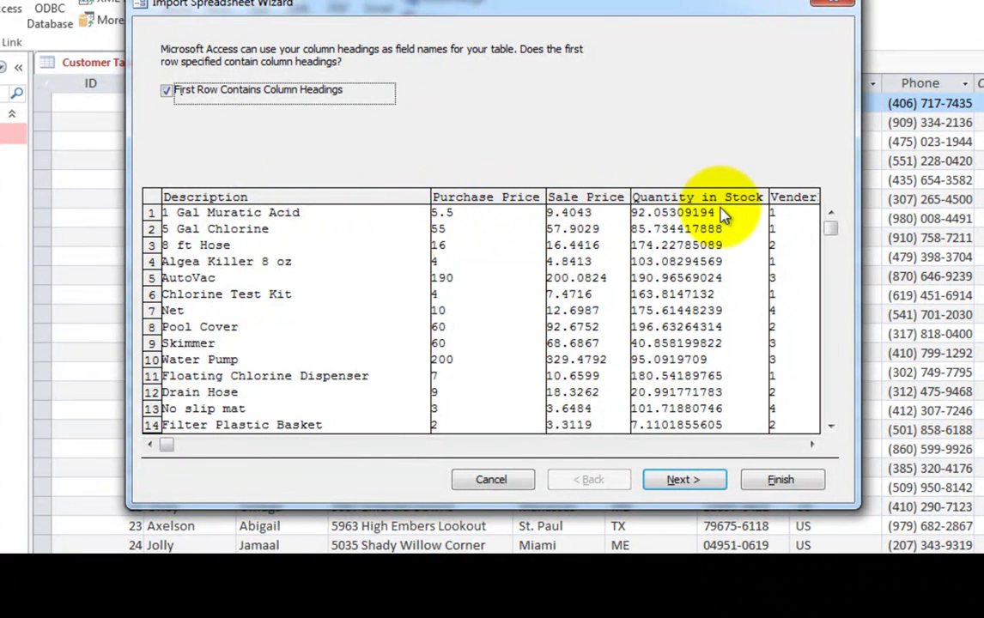
{"action": "left_click", "coordinate": [811, 449]}
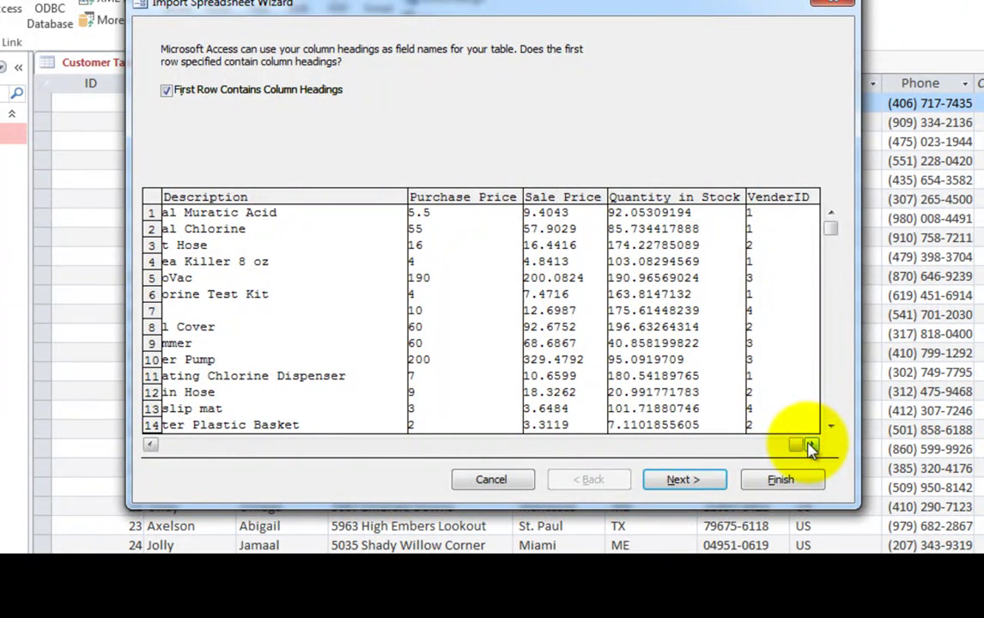
{"action": "left_click", "coordinate": [697, 479]}
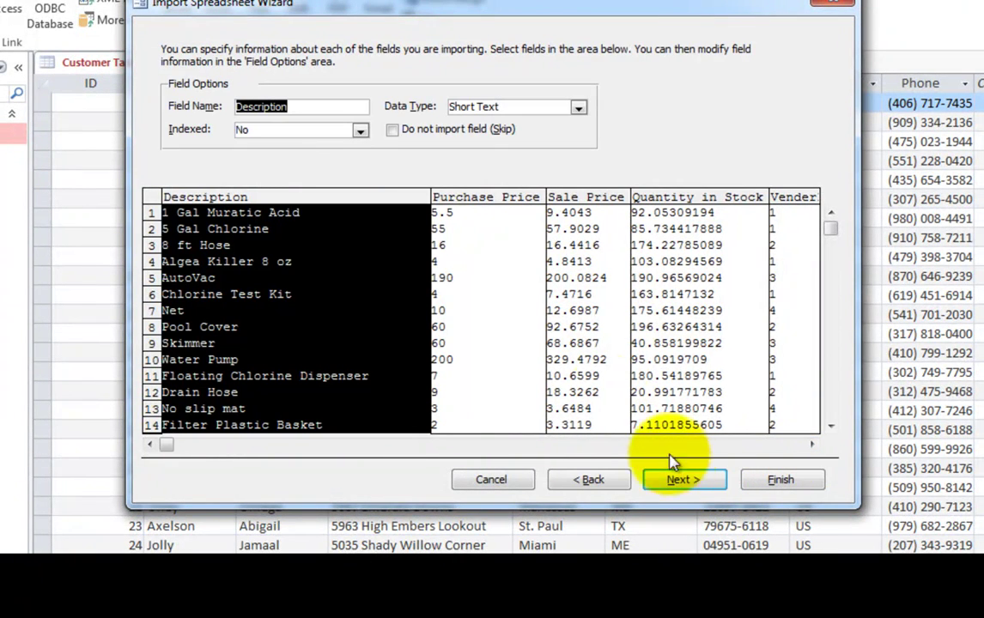
{"action": "left_click", "coordinate": [705, 483]}
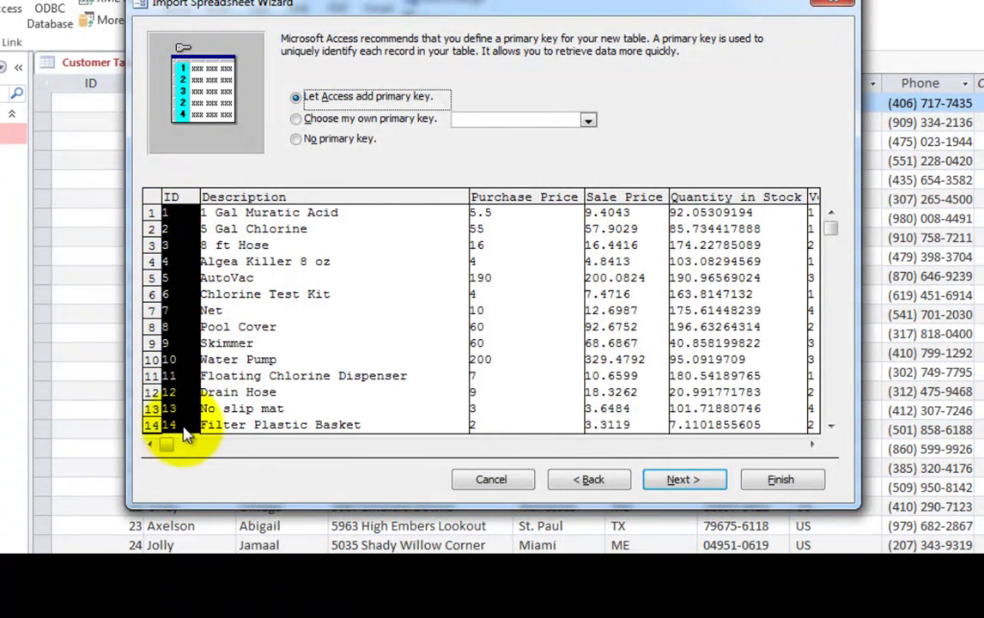
{"action": "left_click", "coordinate": [686, 481]}
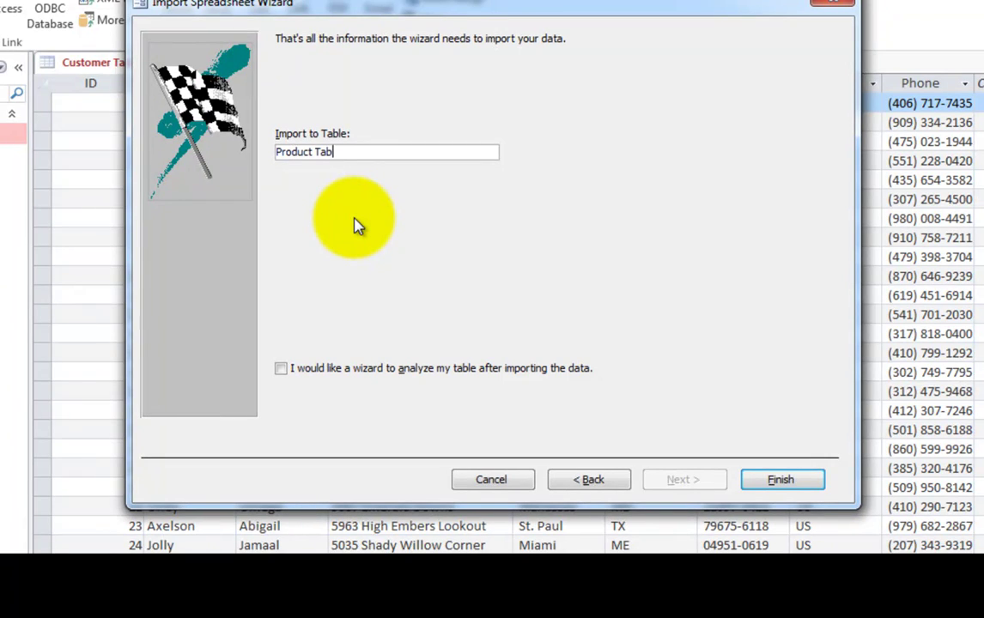
{"action": "left_click", "coordinate": [760, 477]}
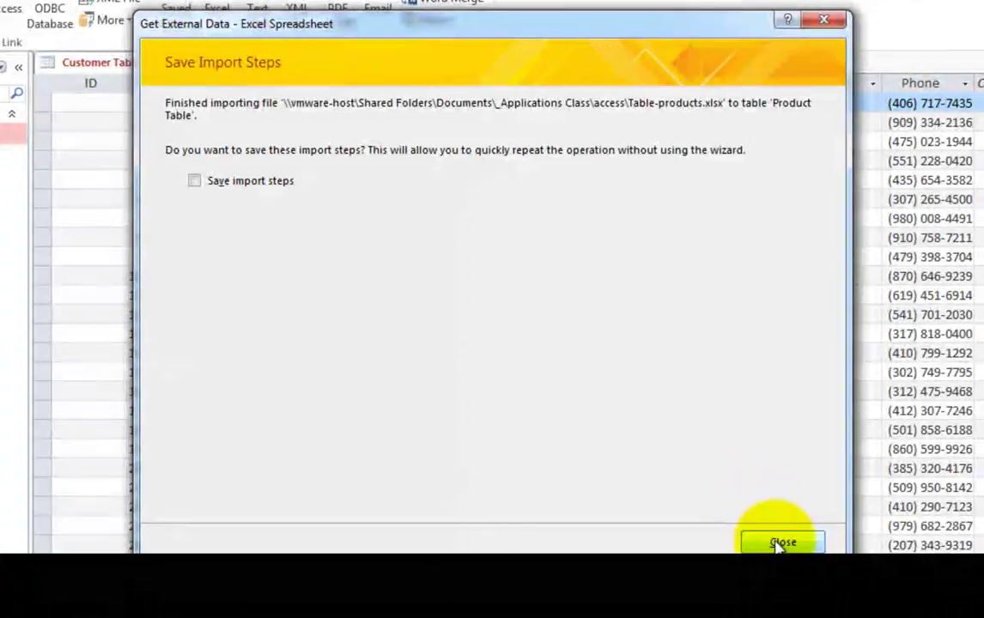
Skip saving the import steps, open Product Table, and widen its Description column to show full names.
{"action": "left_click", "coordinate": [776, 540]}
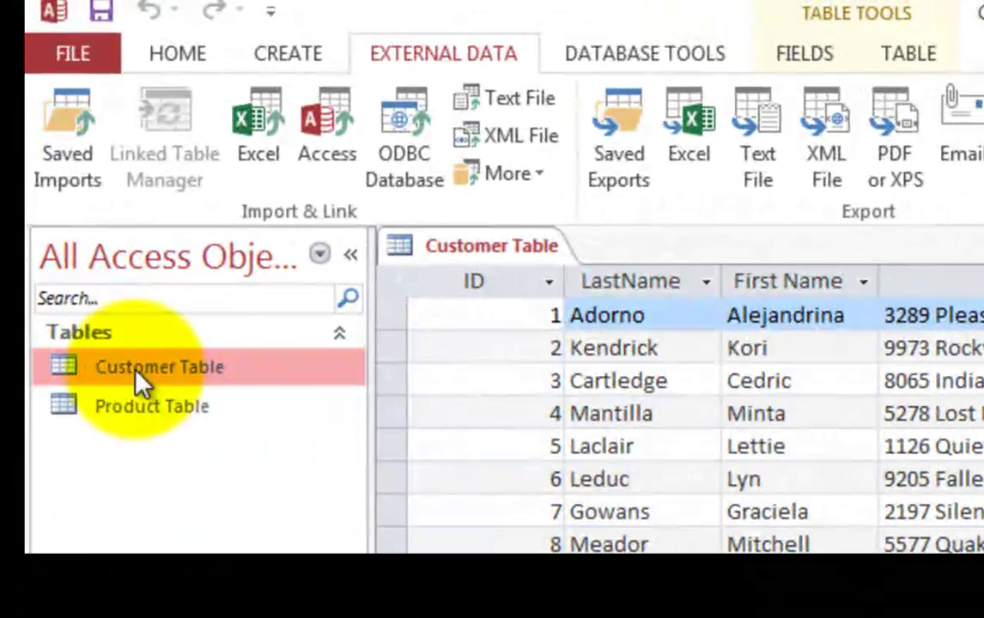
{"action": "double_click", "coordinate": [133, 407]}
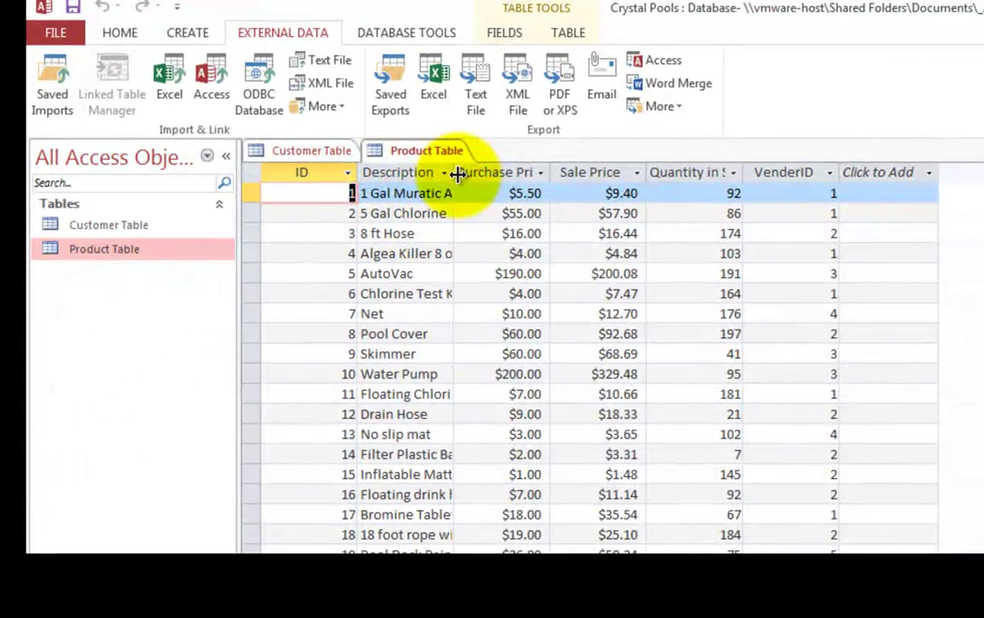
{"action": "left_click_drag", "start_coordinate": [458, 175], "coordinate": [595, 174]}
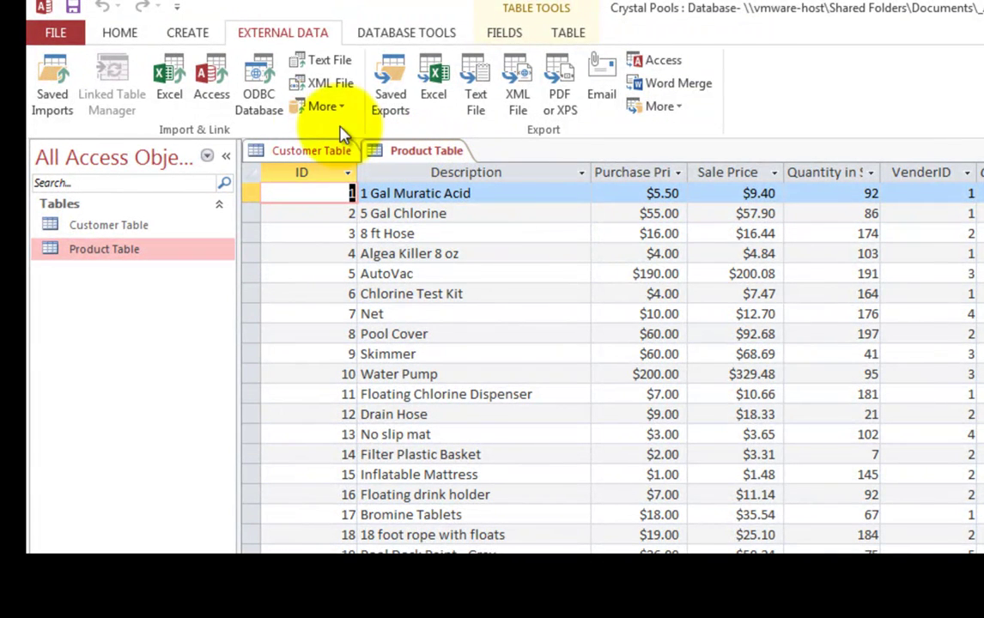
Start an Excel import of Table-vendors.xlsx into a new table.
{"action": "left_click", "coordinate": [171, 76]}
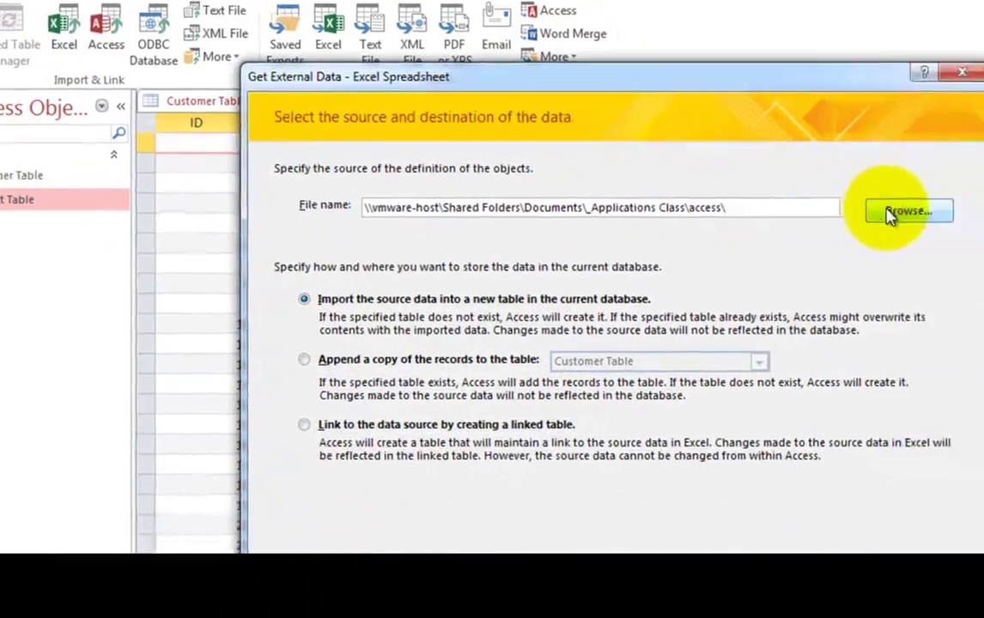
{"action": "left_click", "coordinate": [978, 260]}
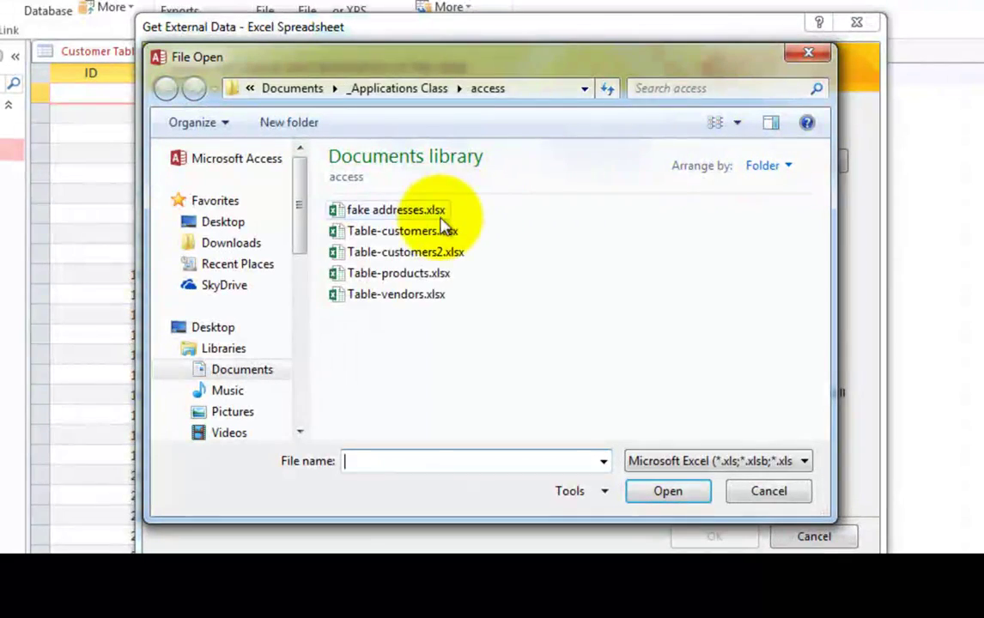
{"action": "left_click", "coordinate": [395, 295]}
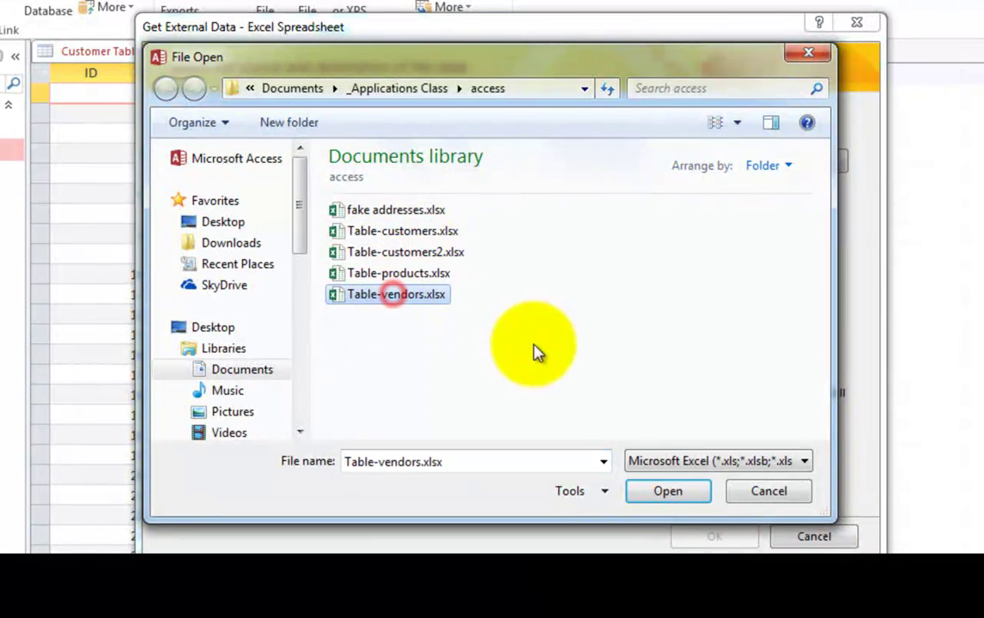
{"action": "left_click", "coordinate": [660, 496]}
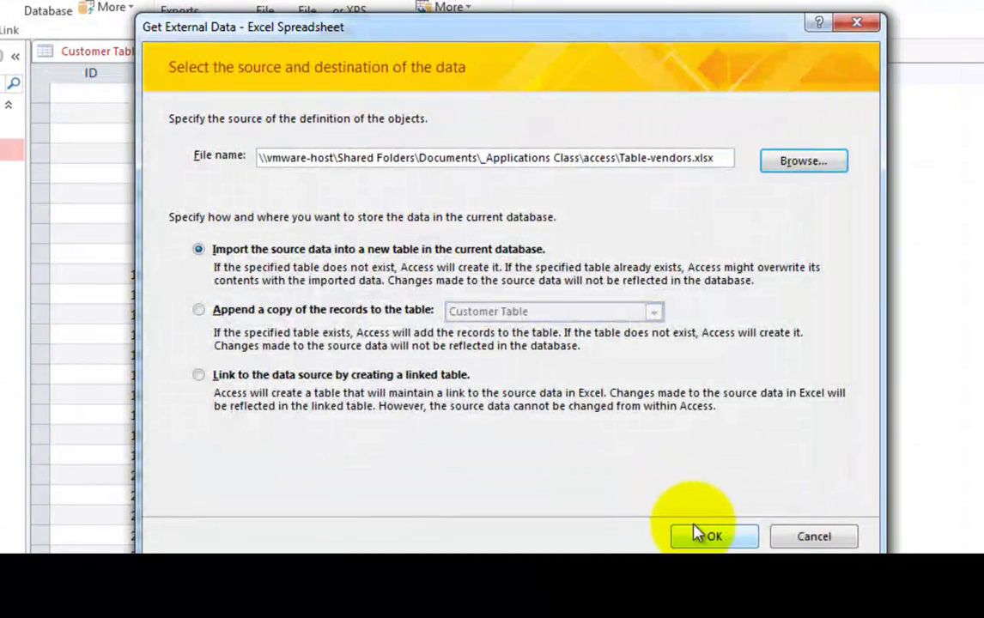
{"action": "left_click", "coordinate": [709, 536]}
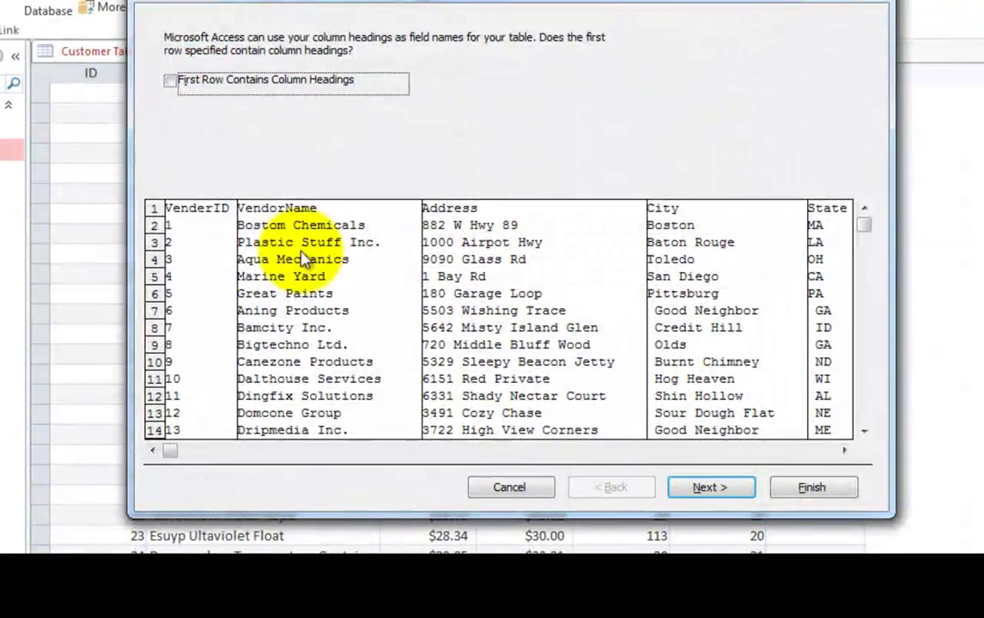
Use the first row as headings, make VenderID the primary key, finish the import, and dismiss the Null key error.
{"action": "left_click", "coordinate": [171, 83]}
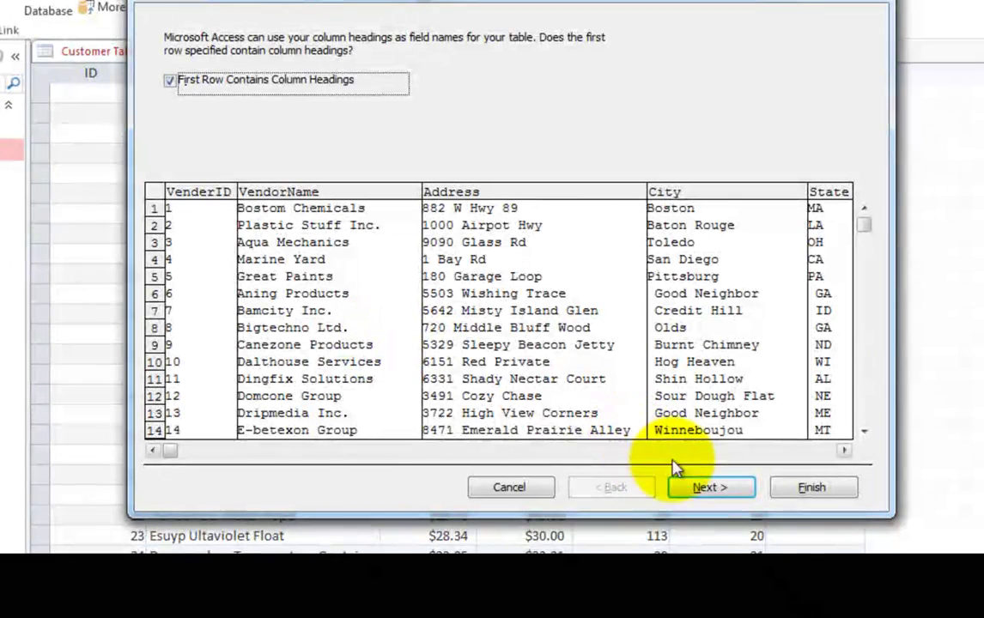
{"action": "left_click", "coordinate": [700, 487]}
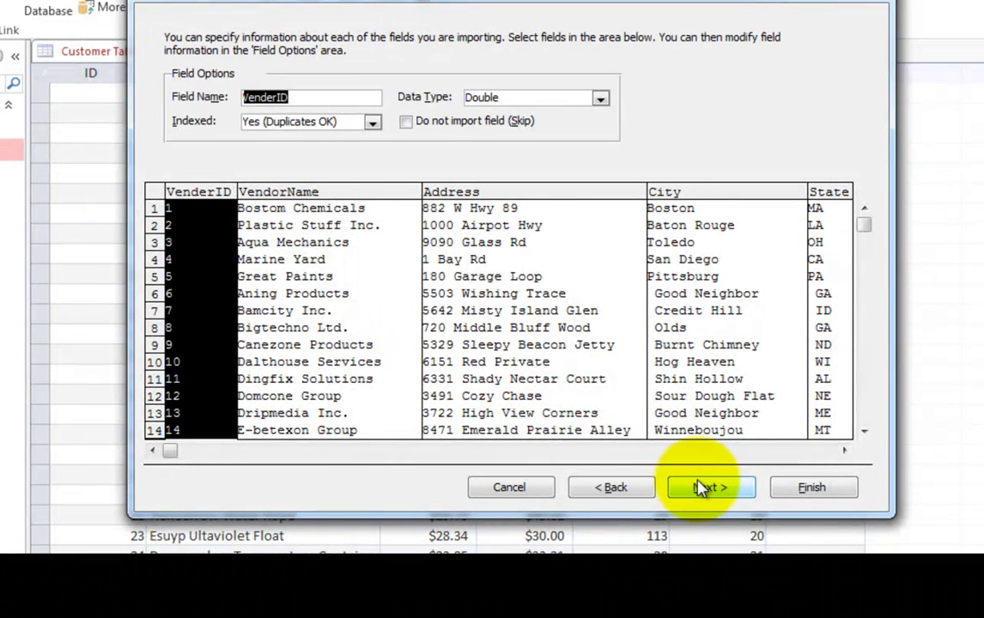
{"action": "left_click", "coordinate": [700, 487]}
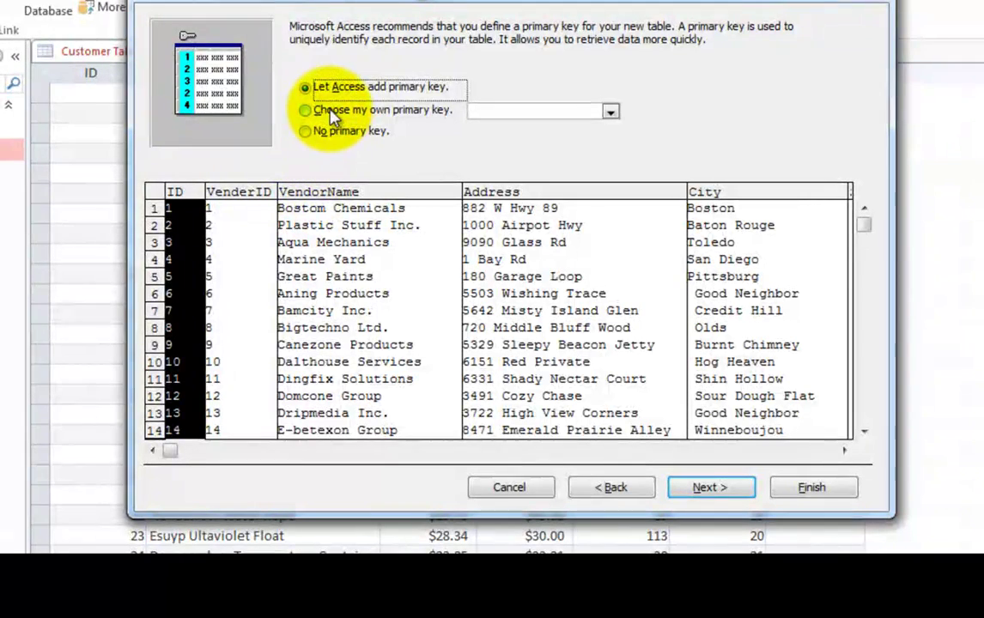
{"action": "left_click", "coordinate": [306, 111]}
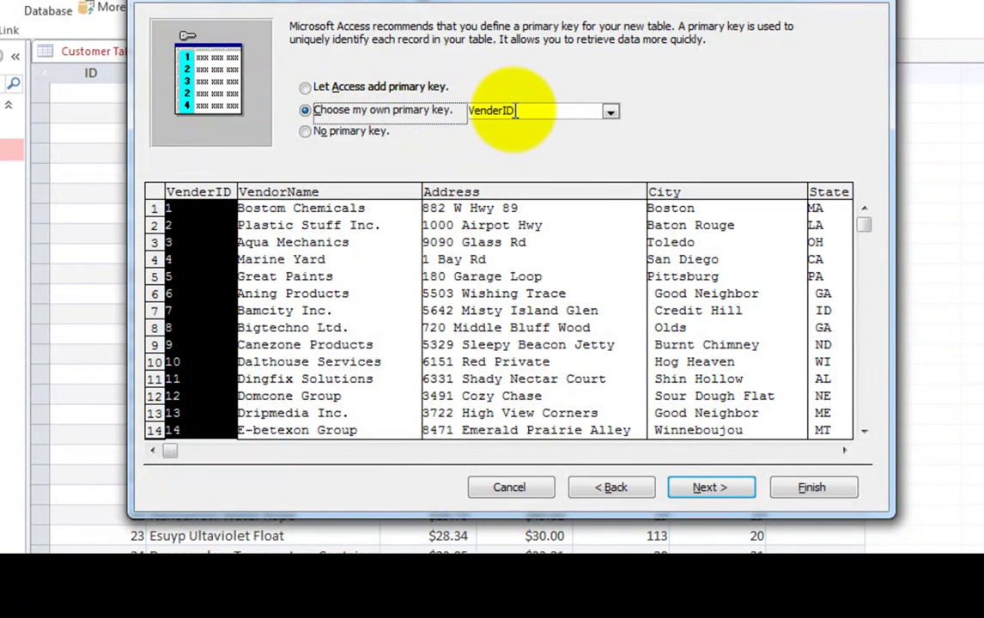
{"action": "left_click", "coordinate": [700, 488]}
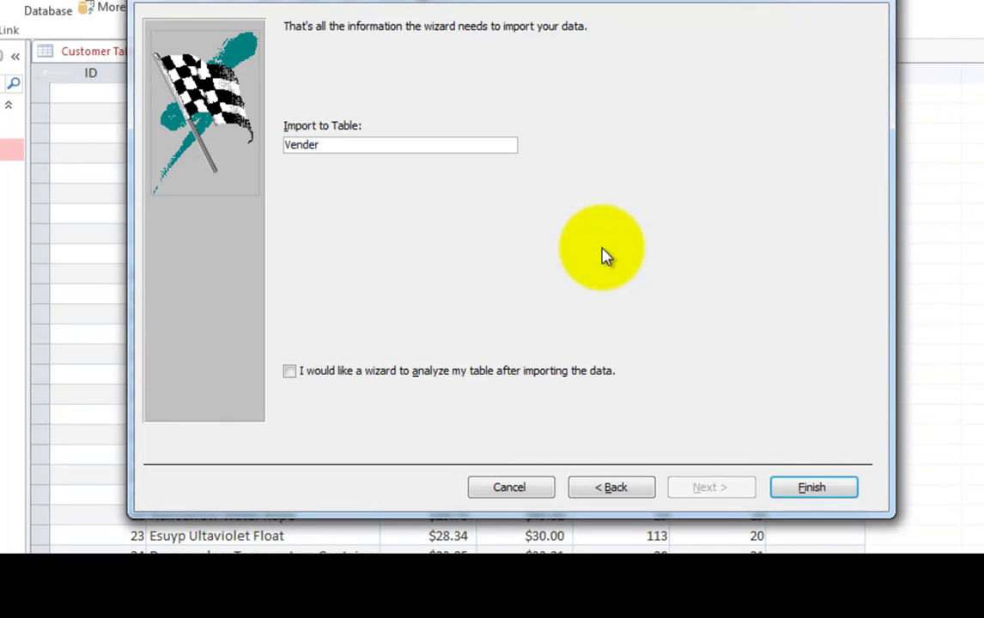
{"action": "left_click", "coordinate": [810, 485]}
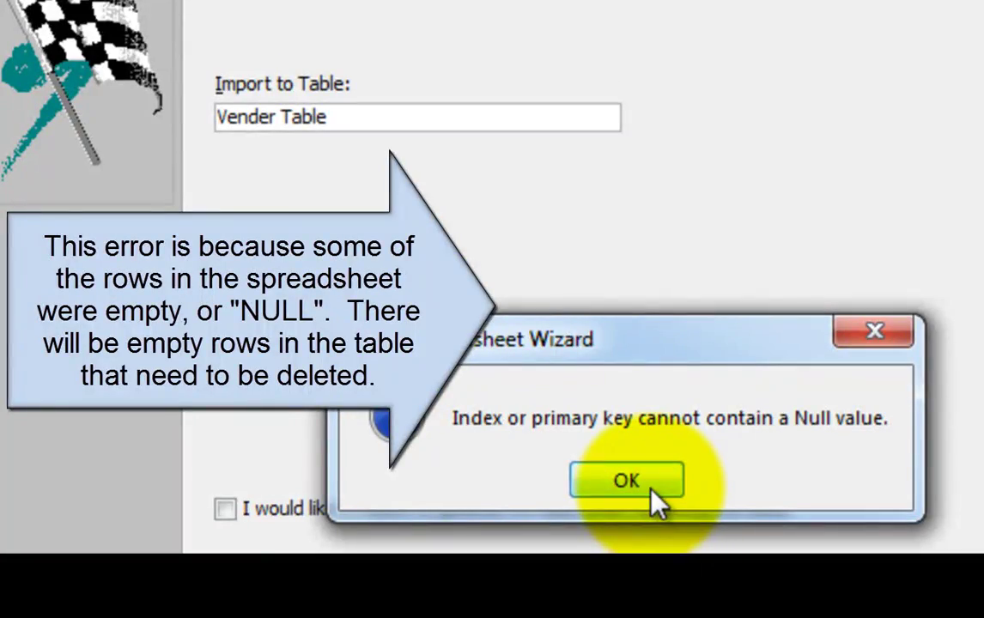
{"action": "left_click", "coordinate": [653, 499]}
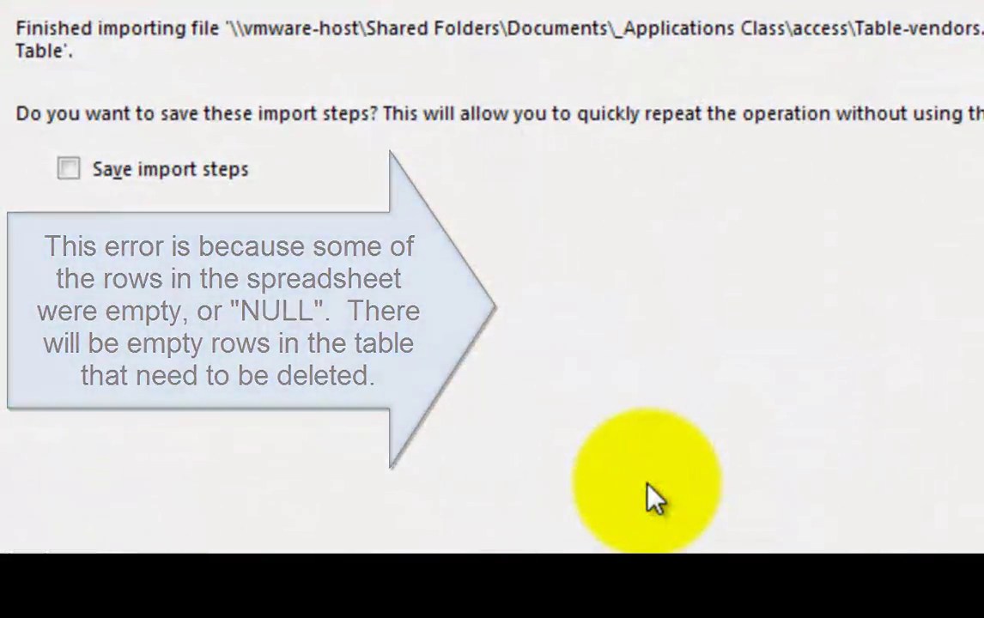
Skip saving the import steps and check the Vender Table's 87 vendors down to the empty rows, then return to the top.
{"action": "left_click", "coordinate": [653, 498]}
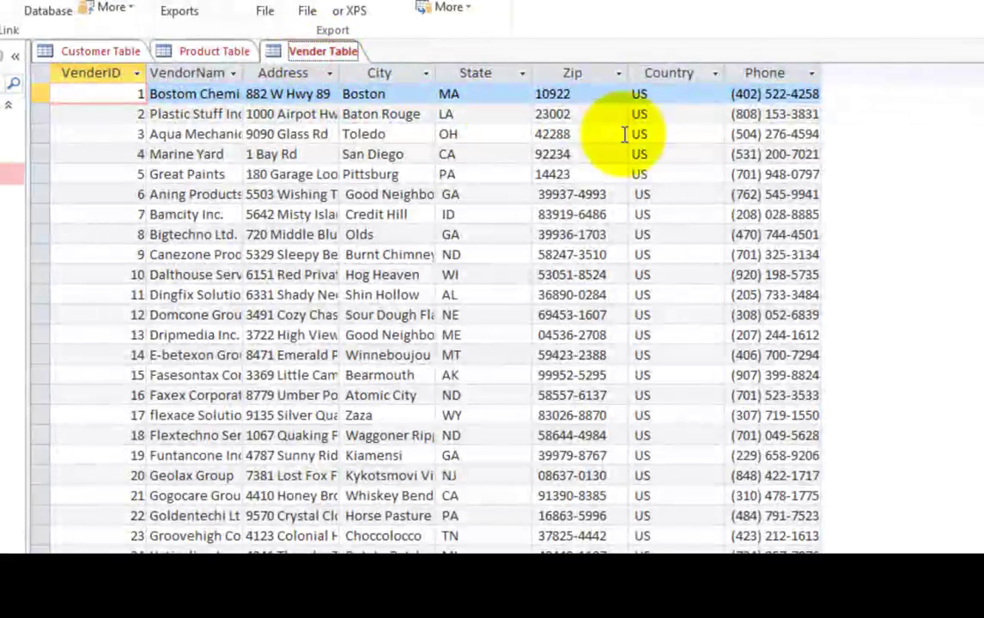
{"action": "scroll", "coordinate": [425, 309], "scroll_direction": "down", "scroll_amount": 20}
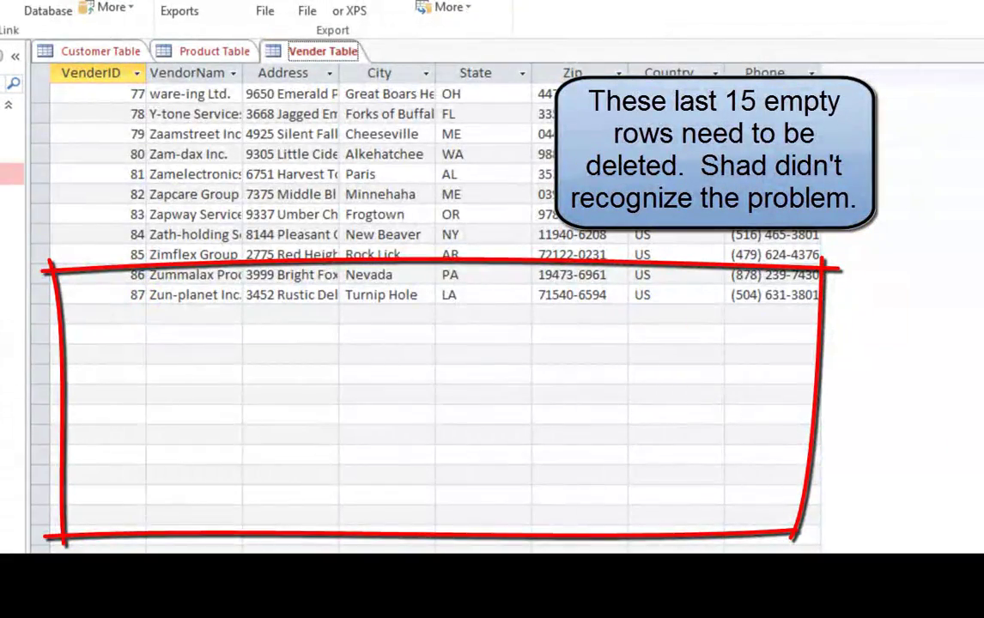
{"action": "key", "text": "ctrl+Home"}
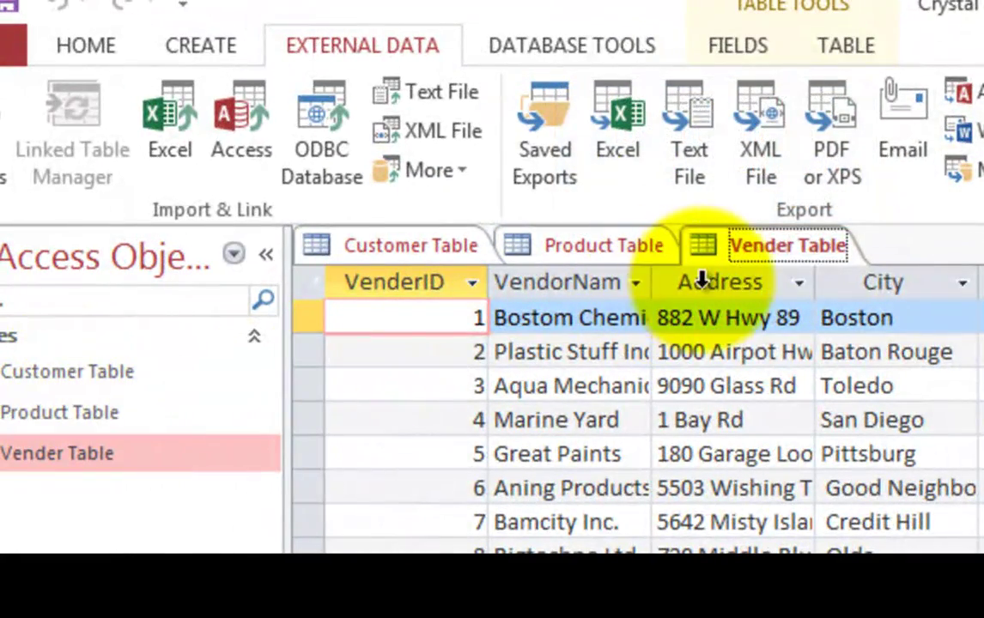
Save the Vender Table, Product Table and Customer Table from their document tabs.
{"action": "right_click", "coordinate": [759, 265]}
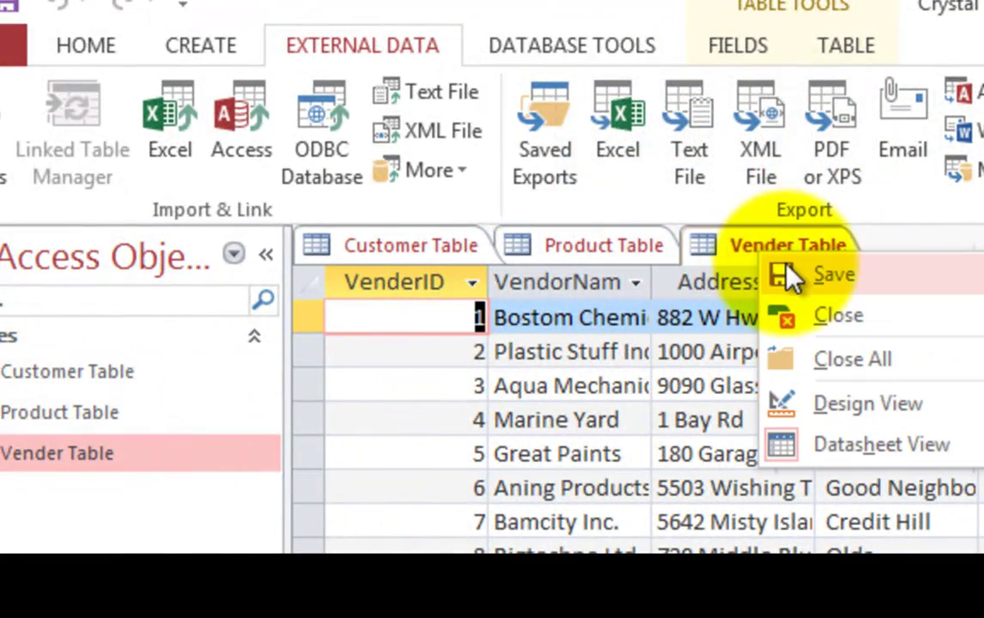
{"action": "left_click", "coordinate": [789, 274]}
{"action": "left_click", "coordinate": [590, 259]}
{"action": "right_click", "coordinate": [589, 260]}
{"action": "left_click", "coordinate": [618, 270]}
{"action": "left_click", "coordinate": [412, 245]}
{"action": "right_click", "coordinate": [410, 244]}
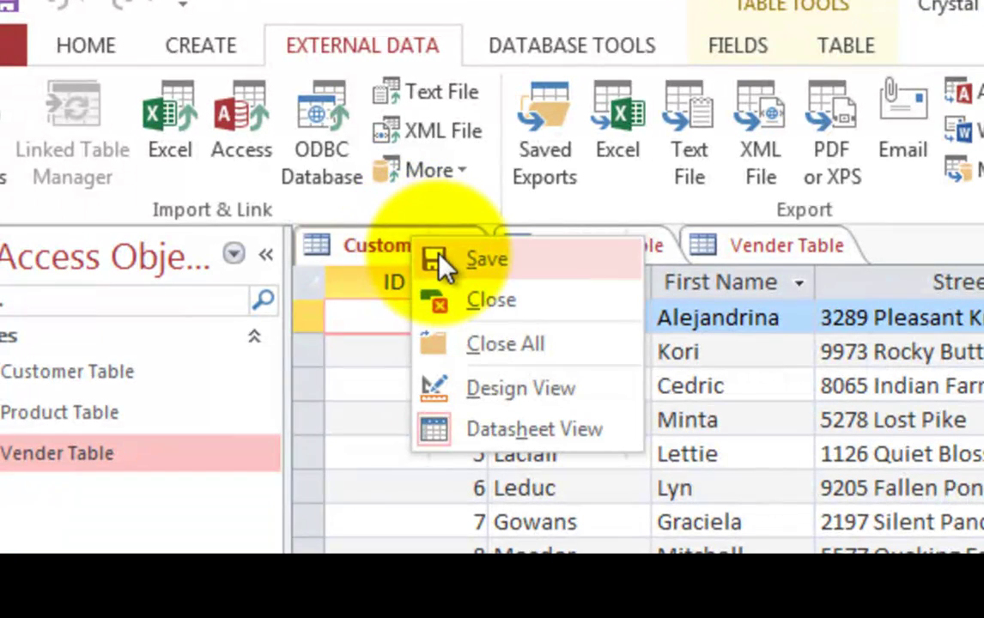
{"action": "left_click", "coordinate": [439, 260]}
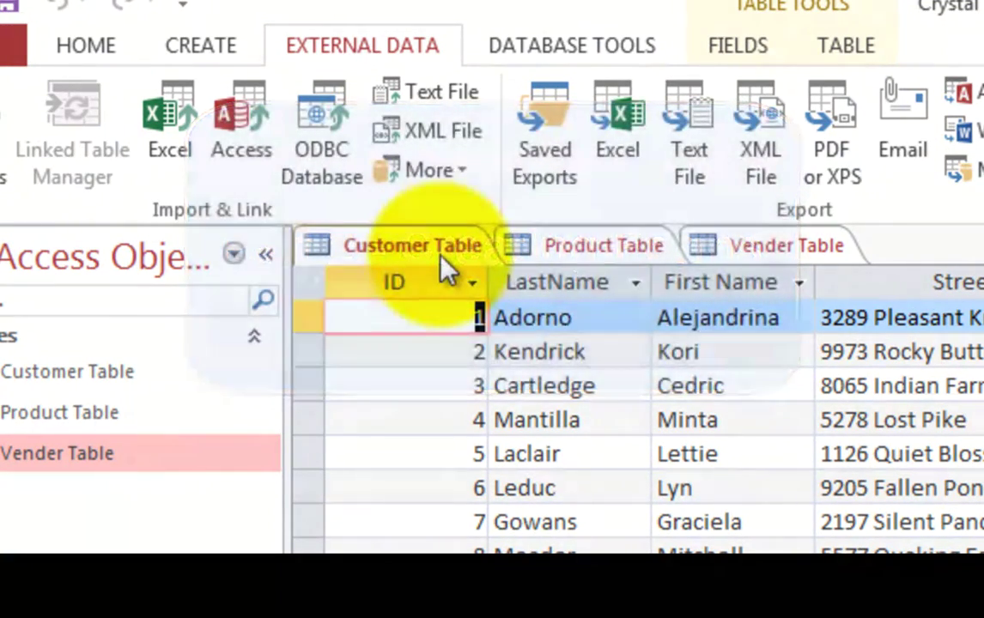
Create a single-record form from the Customer Table.
{"action": "left_click", "coordinate": [409, 249]}
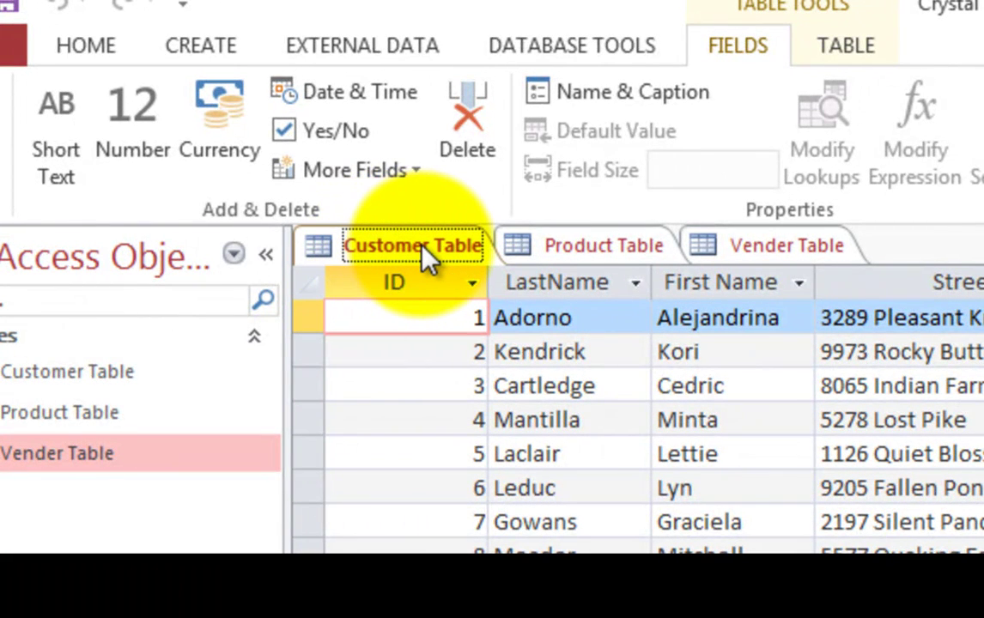
{"action": "left_click", "coordinate": [210, 50]}
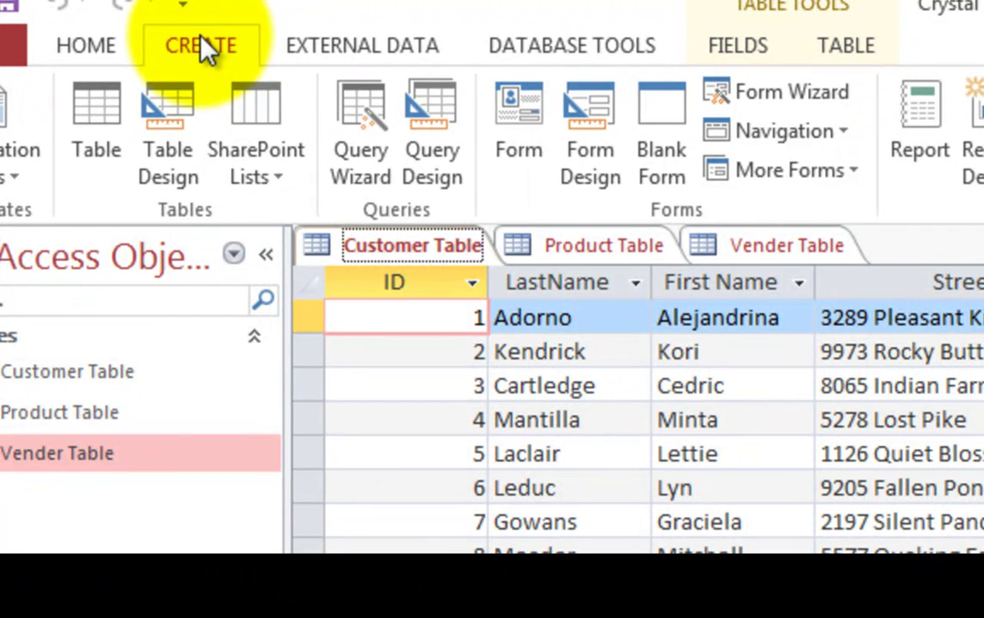
{"action": "left_click", "coordinate": [530, 124]}
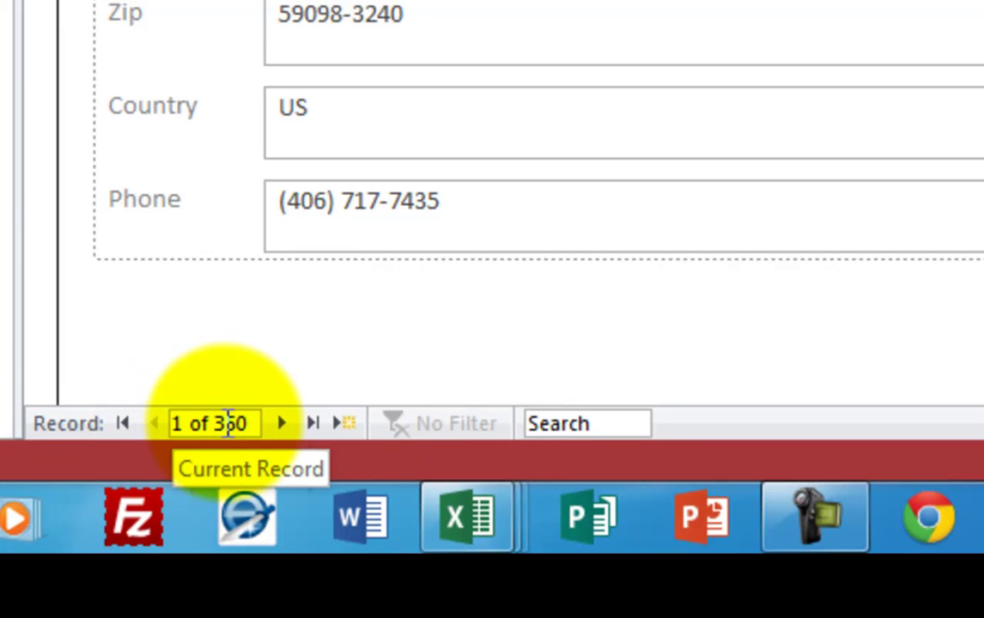
Browse forward through the first several customer records in the new form.
{"action": "left_click", "coordinate": [278, 424]}
{"action": "left_click", "coordinate": [279, 424]}
{"action": "left_click", "coordinate": [278, 423]}
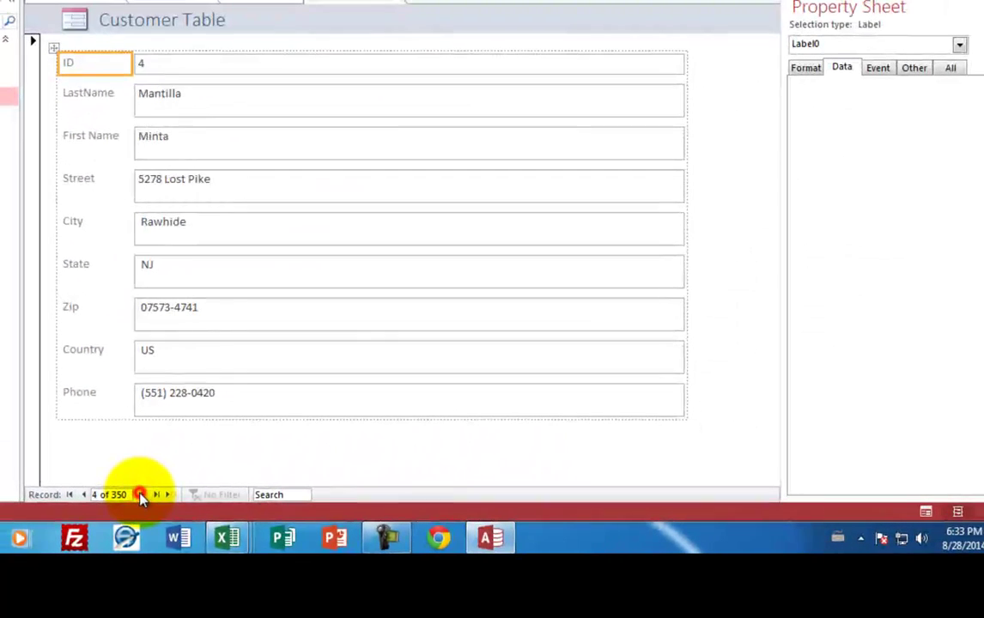
{"action": "left_click", "coordinate": [140, 496]}
{"action": "left_click", "coordinate": [140, 496]}
{"action": "left_click", "coordinate": [141, 496]}
{"action": "left_click", "coordinate": [141, 496]}
{"action": "left_click", "coordinate": [141, 496]}
{"action": "left_click", "coordinate": [141, 496]}
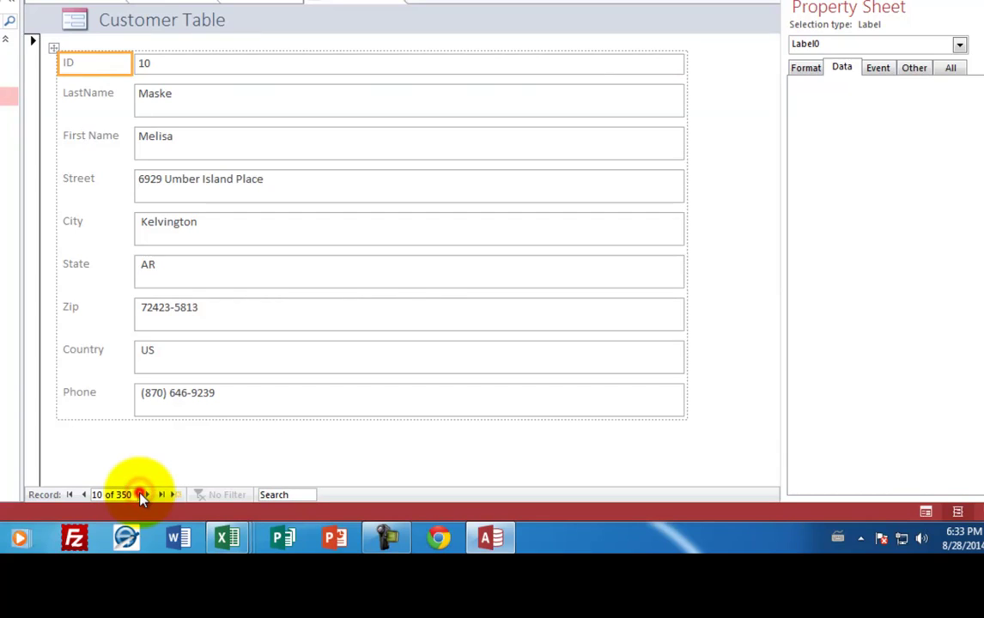
{"action": "left_click", "coordinate": [147, 496]}
{"action": "left_click", "coordinate": [148, 495]}
{"action": "left_click", "coordinate": [148, 496]}
{"action": "left_click", "coordinate": [148, 495]}
{"action": "left_click", "coordinate": [148, 495]}
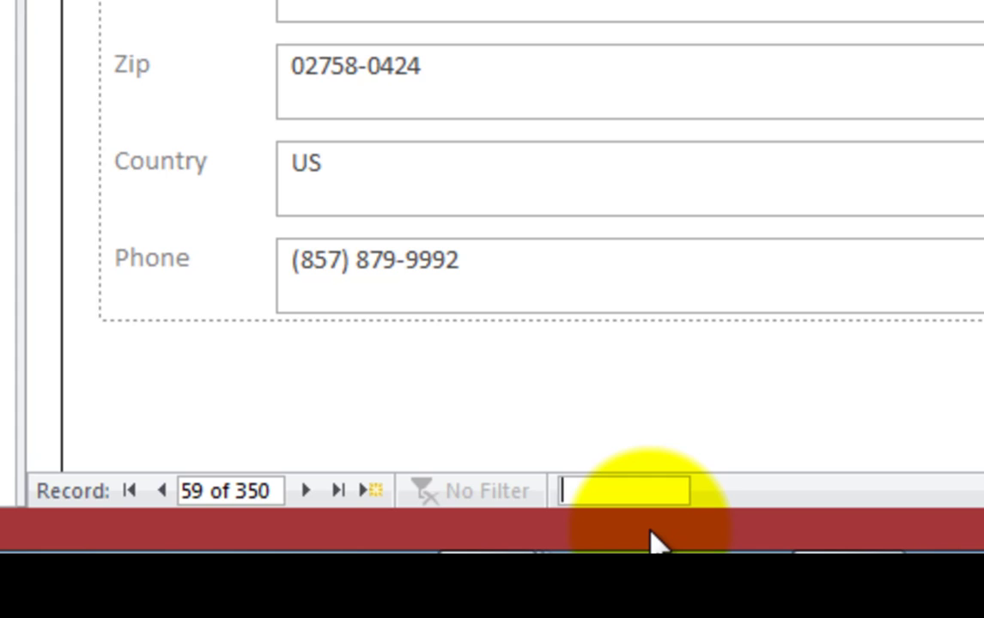
Search for 'jon', then for 'mc', stepping through matches to record 248 Mccabe.
{"action": "type", "text": "jon"}
{"action": "key", "text": "Return"}
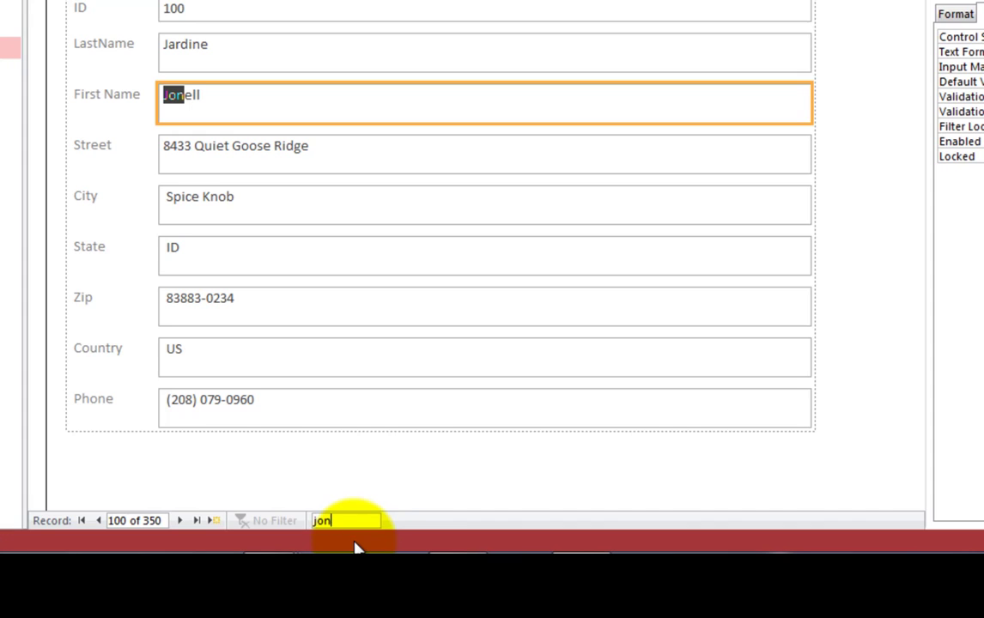
{"action": "left_click", "coordinate": [345, 521]}
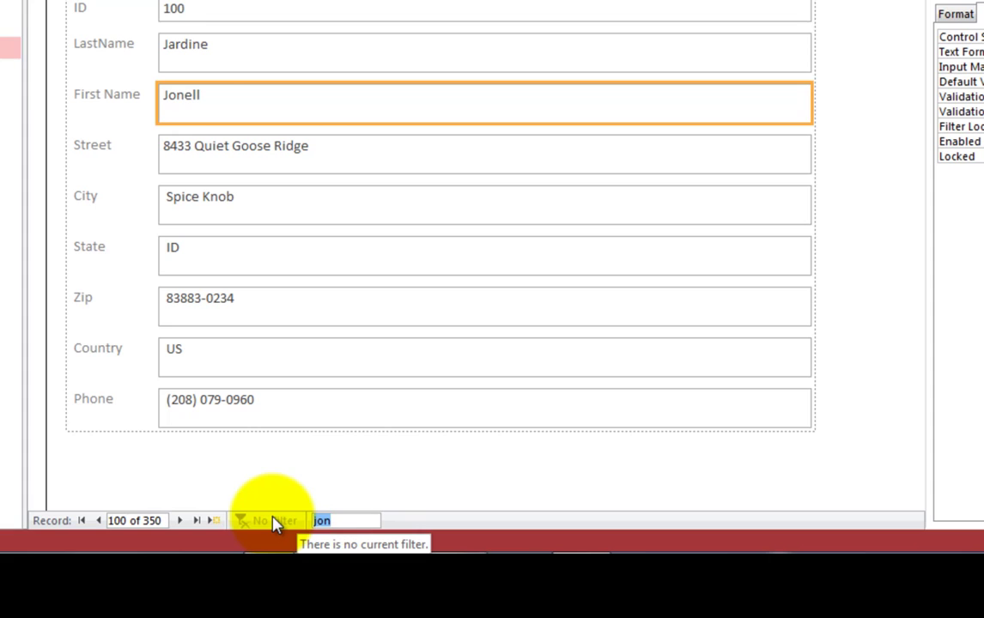
{"action": "type", "text": "ma"}
{"action": "key", "text": "BackSpace"}
{"action": "type", "text": "c"}
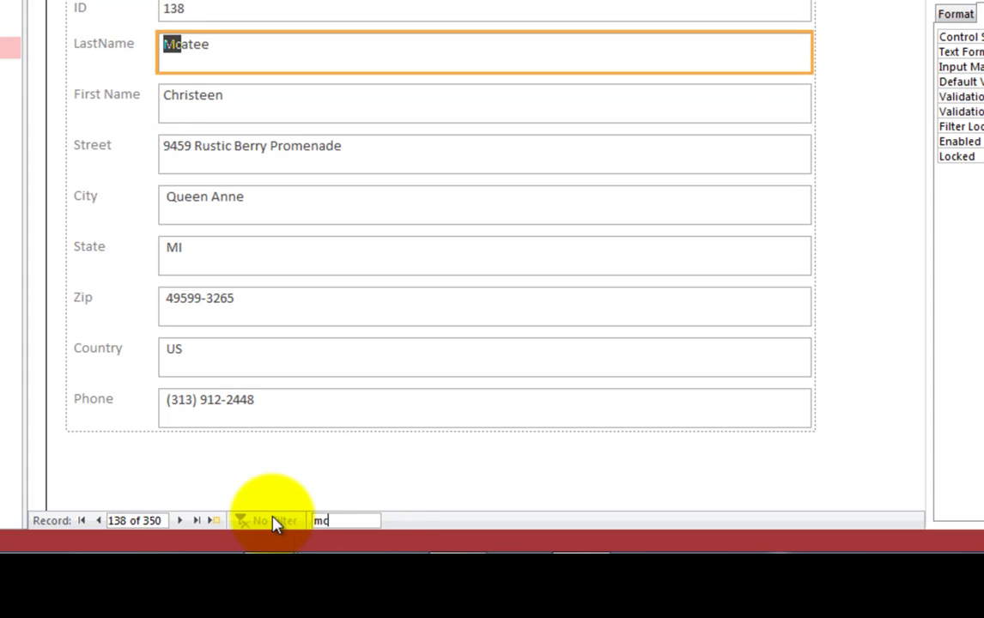
{"action": "key", "text": "Return"}
{"action": "key", "text": "Return"}
{"action": "key", "text": "Return"}
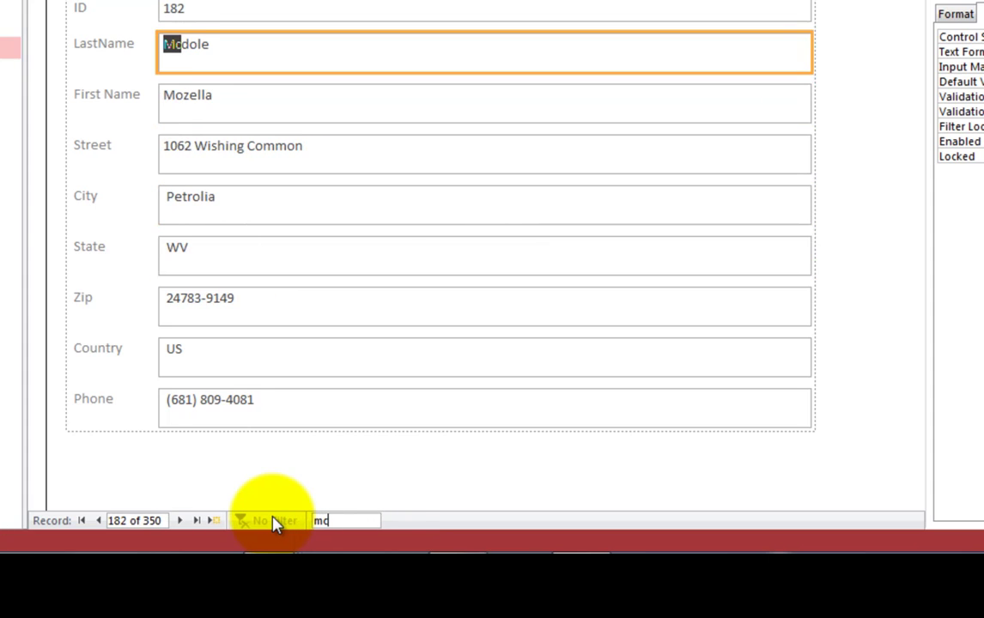
{"action": "key", "text": "Return"}
{"action": "key", "text": "Return"}
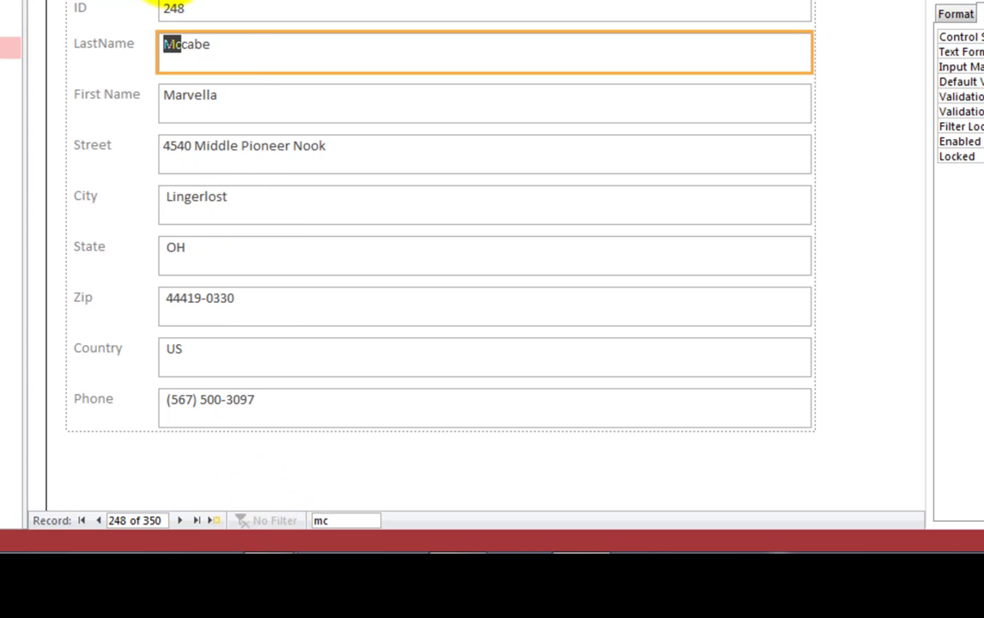
Save the new customer form under the name 'Customer Form'.
{"action": "right_click", "coordinate": [402, 110]}
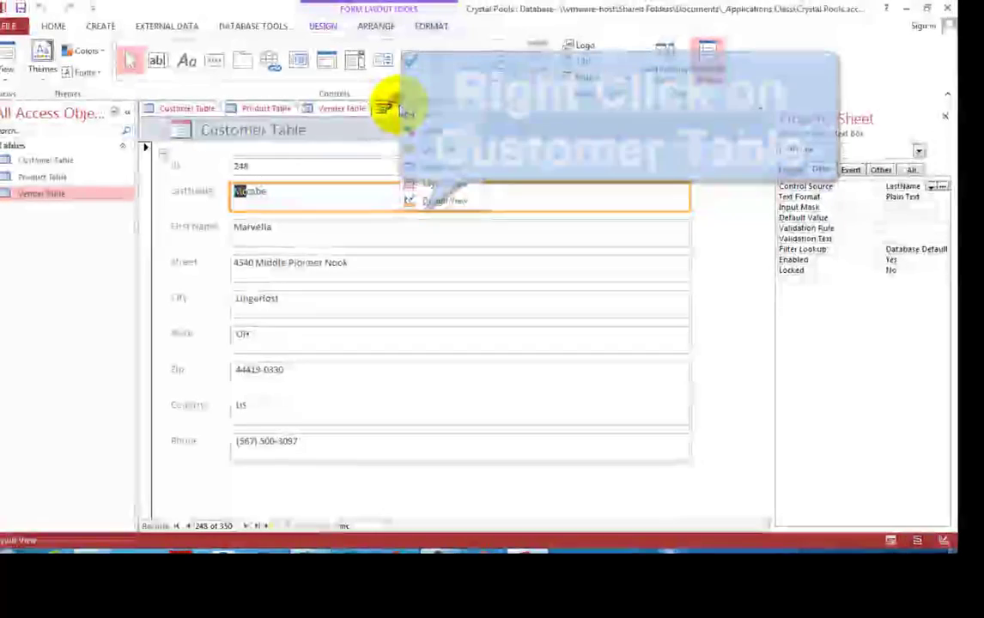
{"action": "left_click", "coordinate": [411, 114]}
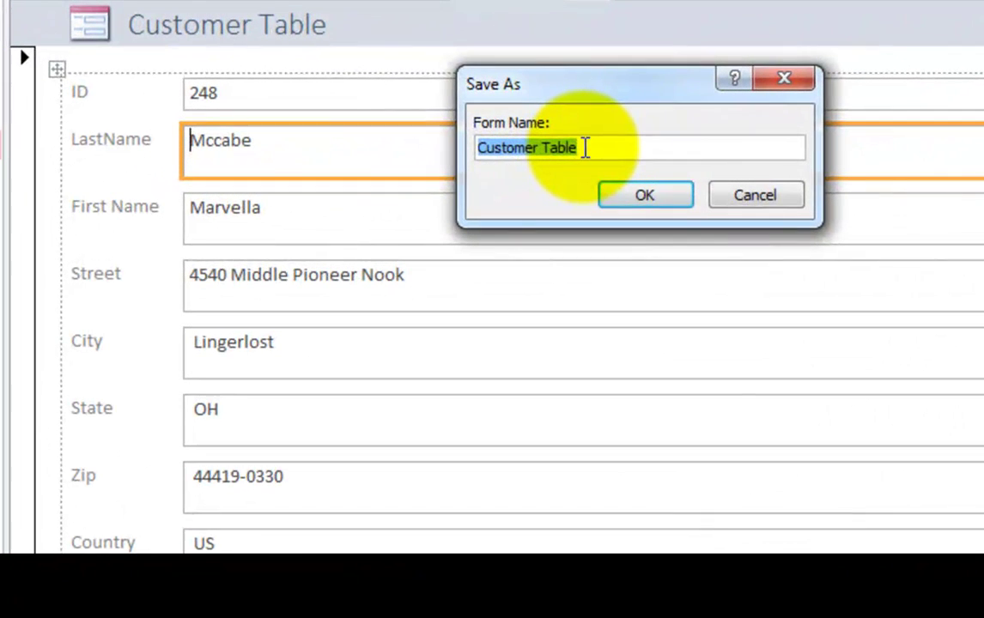
{"action": "left_click", "coordinate": [532, 165]}
{"action": "key", "text": "BackSpace"}
{"action": "key", "text": "BackSpace"}
{"action": "key", "text": "BackSpace"}
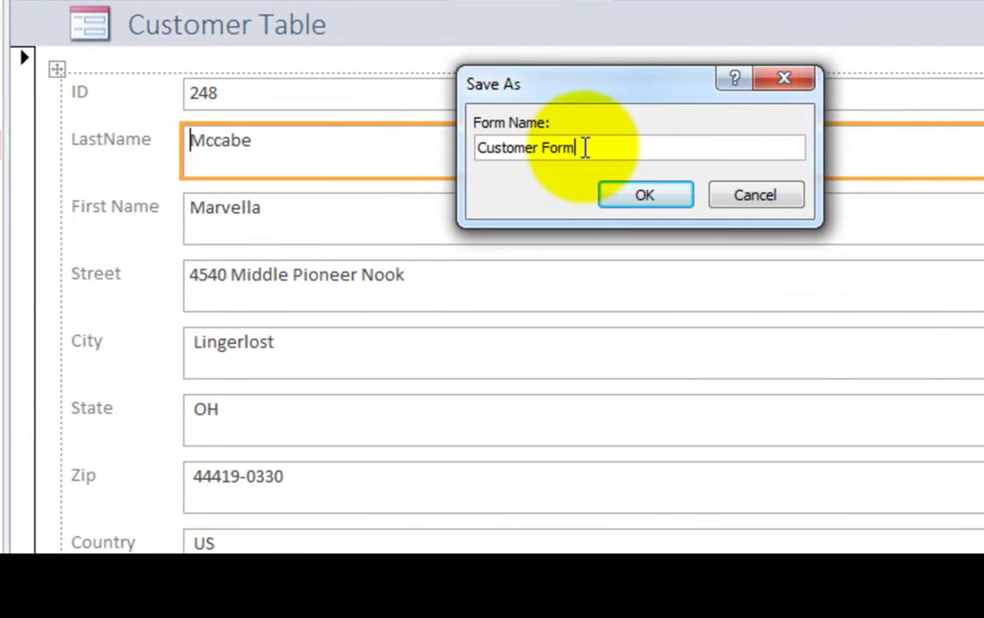
{"action": "left_click", "coordinate": [629, 205]}
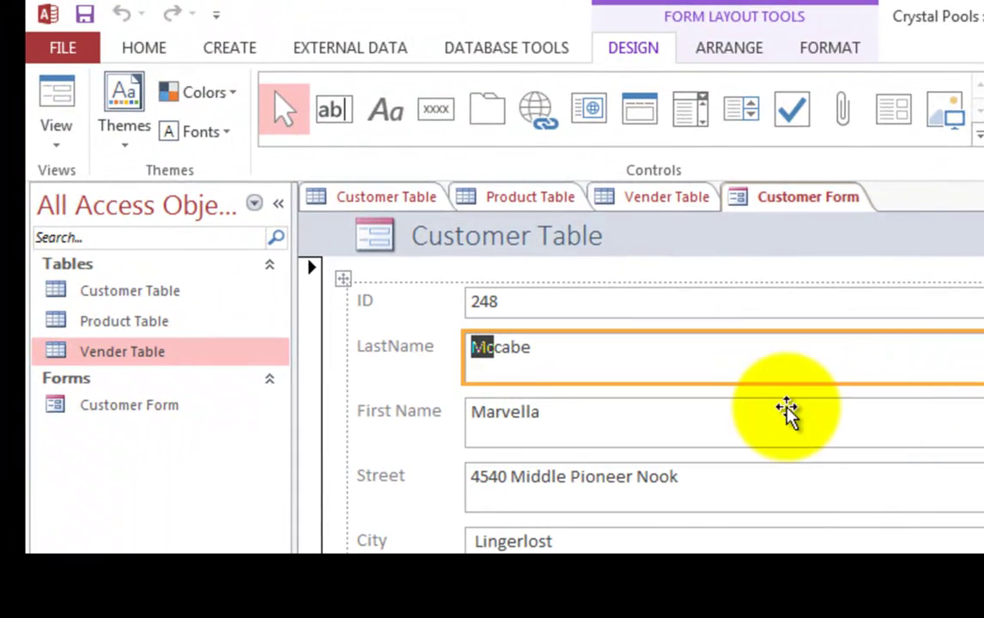
Create a single-record form from the Product Table.
{"action": "left_click", "coordinate": [154, 327]}
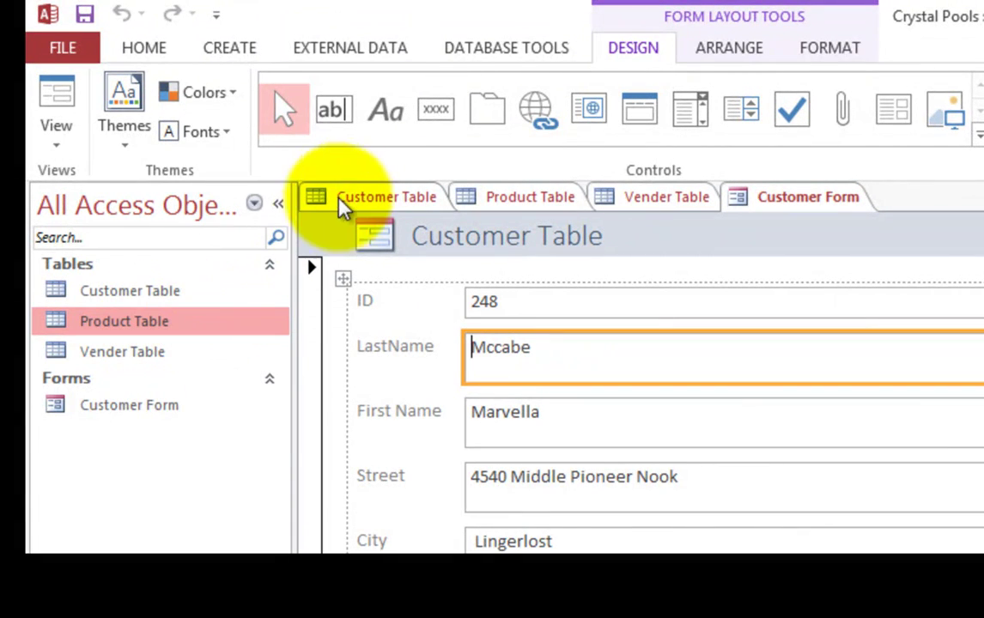
{"action": "left_click", "coordinate": [225, 49]}
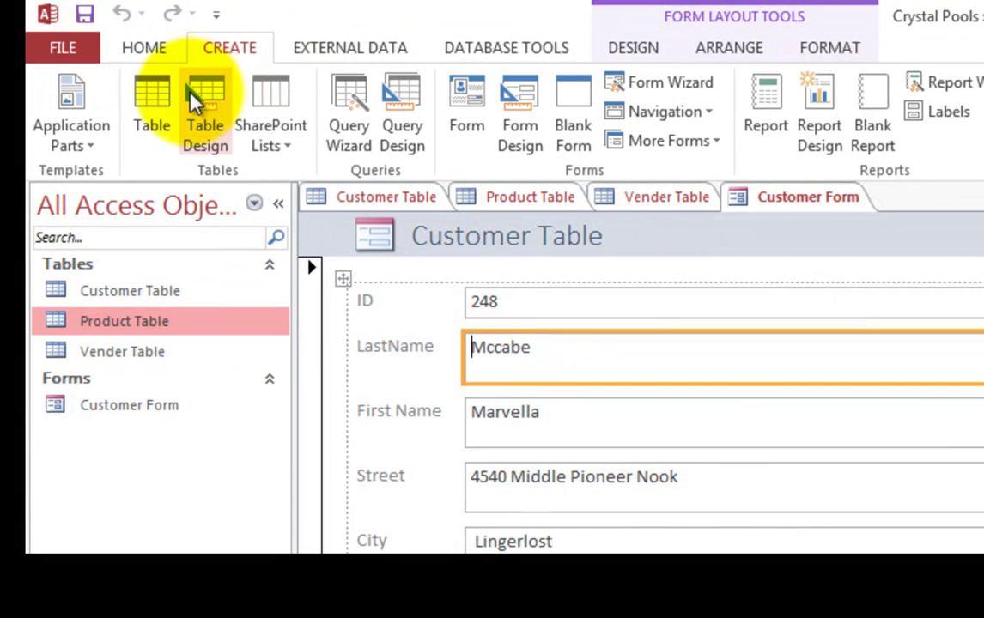
{"action": "left_click", "coordinate": [467, 99]}
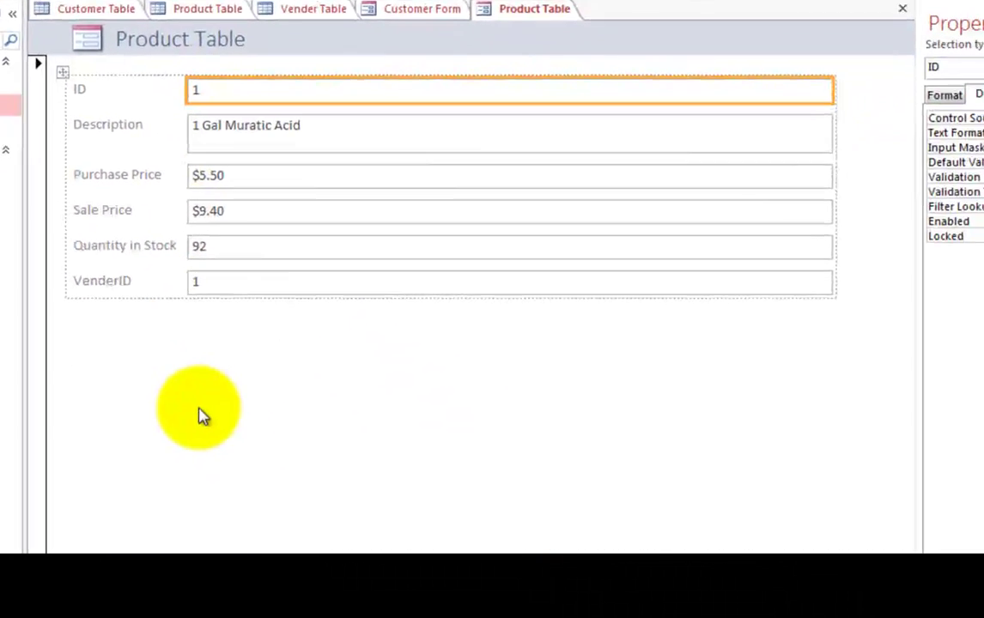
Step through the product records to record 10, the Water Pump.
{"action": "left_click", "coordinate": [141, 544]}
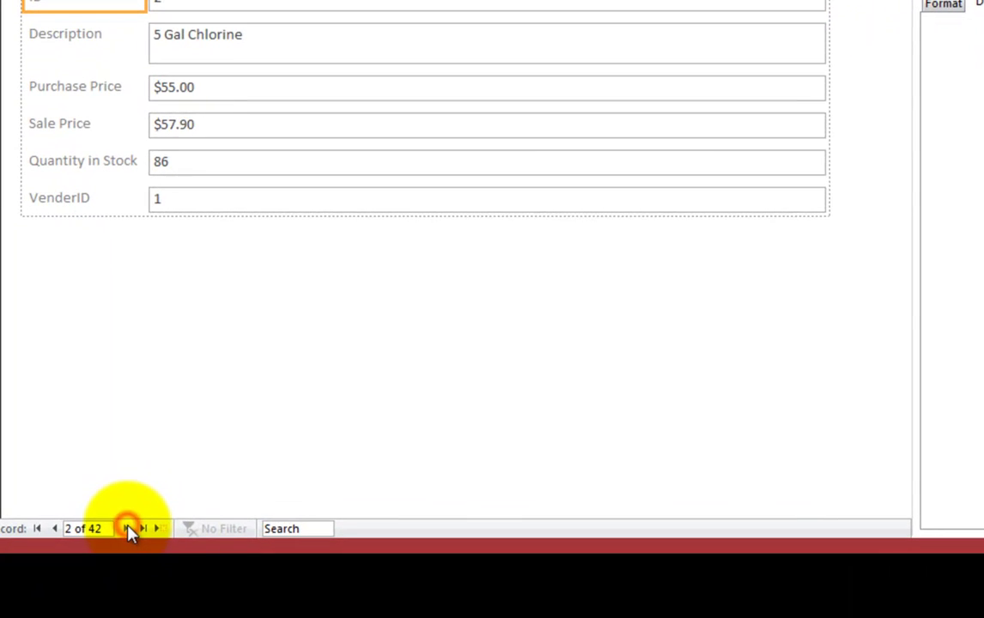
{"action": "left_click", "coordinate": [128, 529]}
{"action": "left_click", "coordinate": [128, 529]}
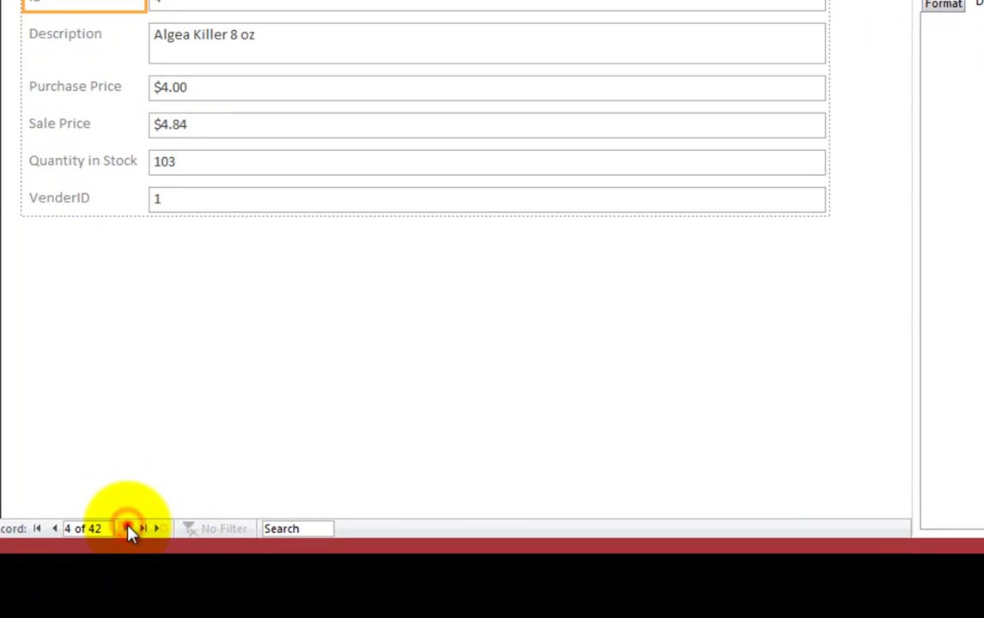
{"action": "left_click", "coordinate": [128, 530]}
{"action": "left_click", "coordinate": [128, 529]}
{"action": "left_click", "coordinate": [128, 530]}
{"action": "left_click", "coordinate": [128, 529]}
{"action": "left_click", "coordinate": [128, 529]}
{"action": "left_click", "coordinate": [128, 529]}
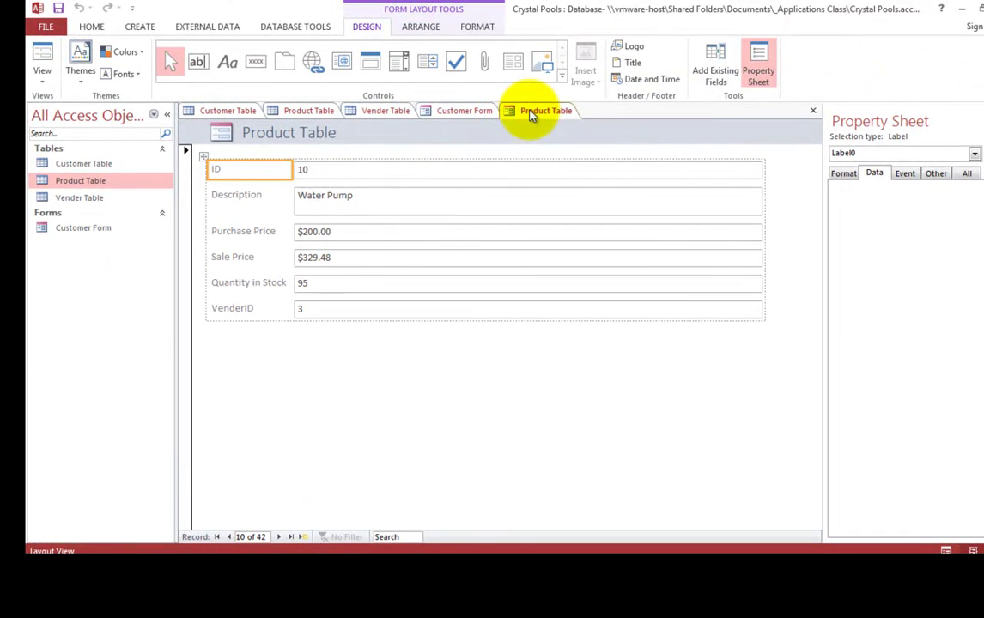
Save the product form as 'Product Form'.
{"action": "right_click", "coordinate": [531, 116]}
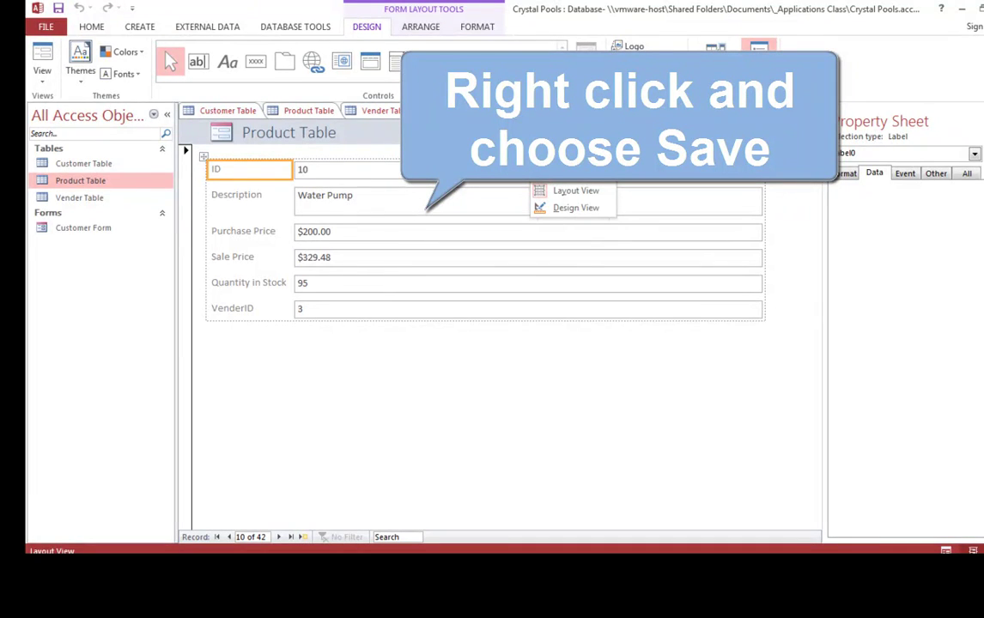
{"action": "left_click", "coordinate": [562, 126]}
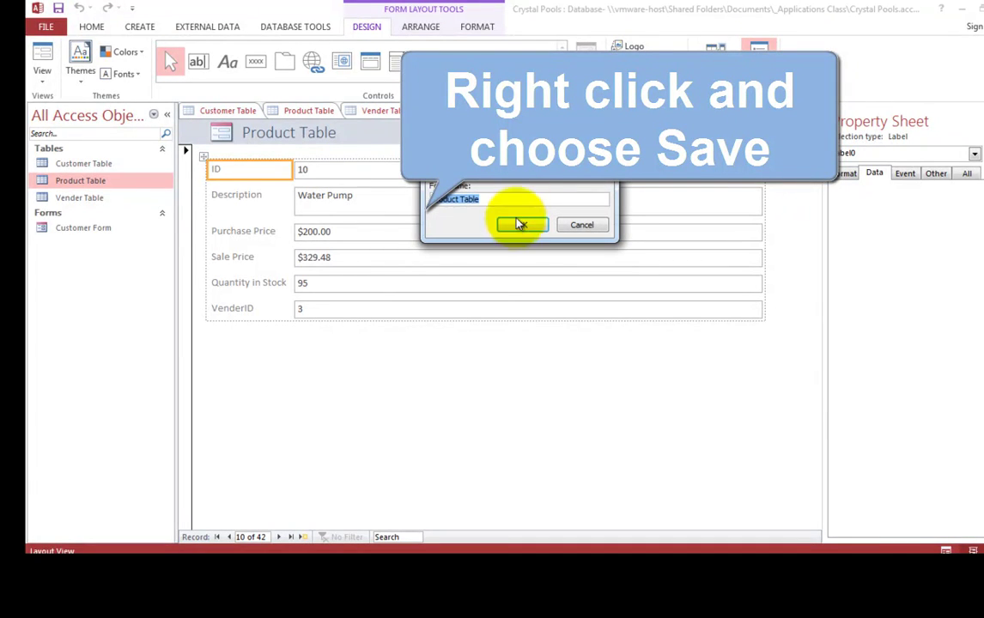
{"action": "left_click", "coordinate": [496, 199]}
{"action": "key", "text": "BackSpace"}
{"action": "key", "text": "BackSpace"}
{"action": "key", "text": "BackSpace"}
{"action": "key", "text": "BackSpace"}
{"action": "key", "text": "BackSpace"}
{"action": "type", "text": "Form"}
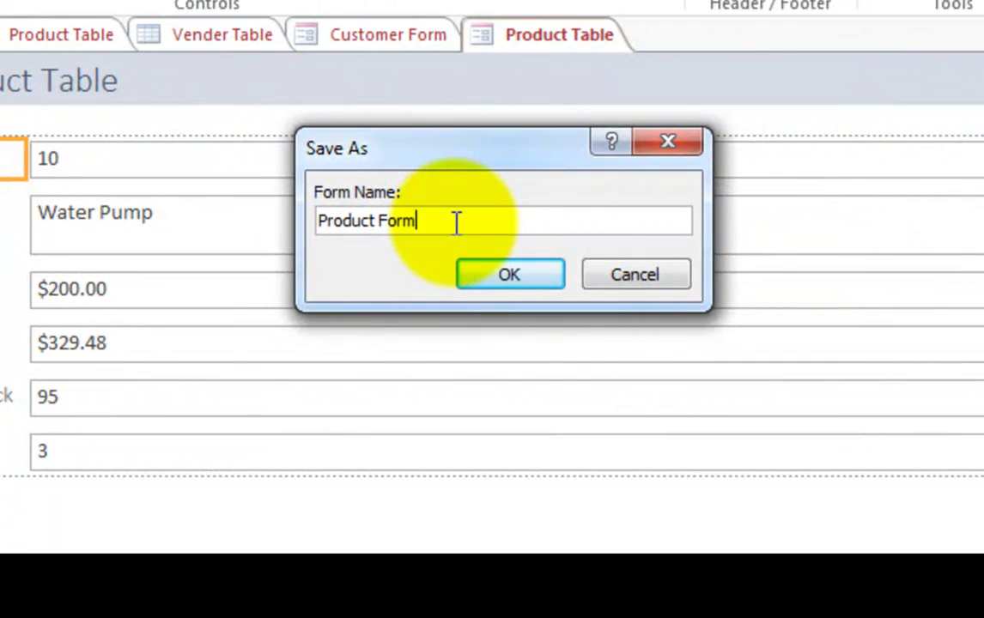
{"action": "left_click", "coordinate": [523, 284]}
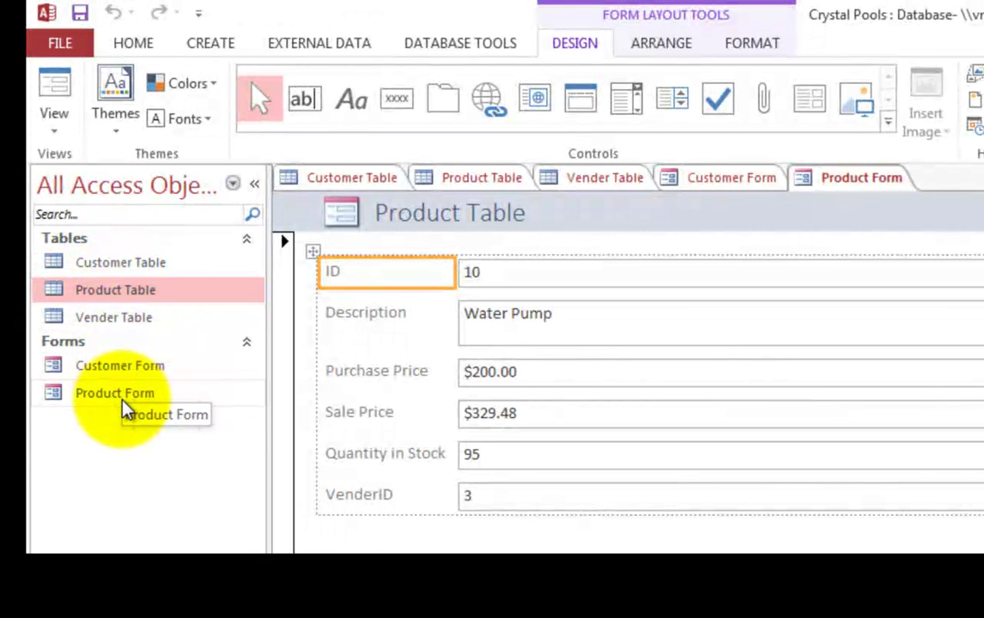
Create a single-record form from the Vender Table.
{"action": "left_click", "coordinate": [118, 267]}
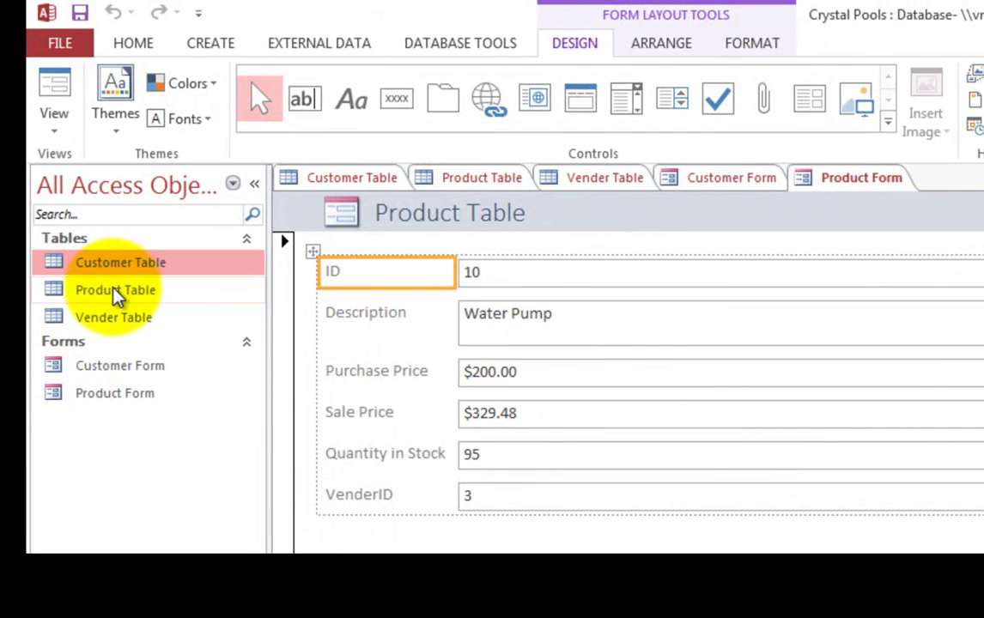
{"action": "left_click", "coordinate": [113, 289]}
{"action": "left_click", "coordinate": [104, 329]}
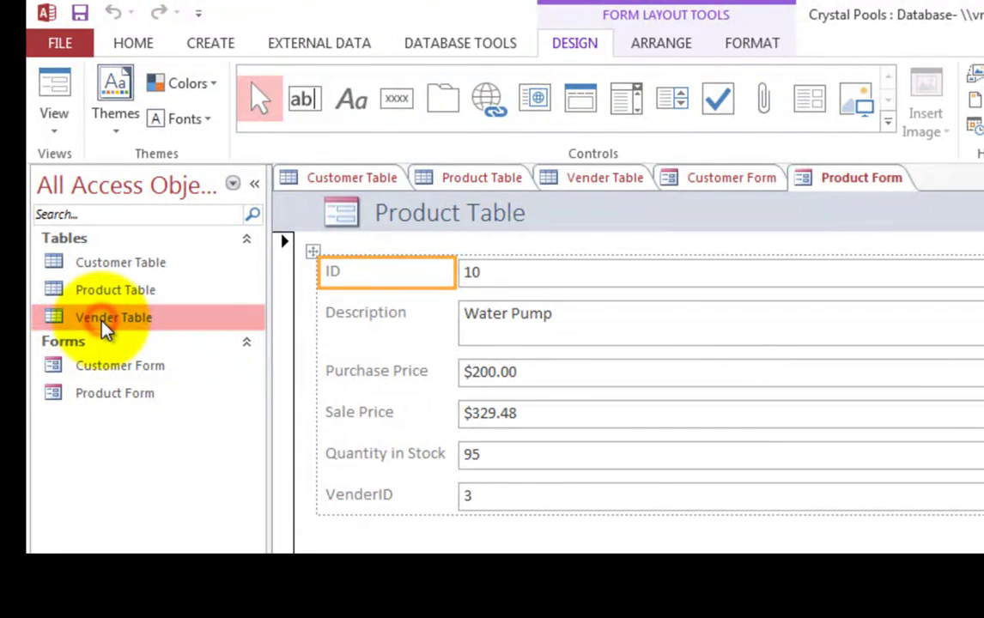
{"action": "left_click", "coordinate": [222, 43]}
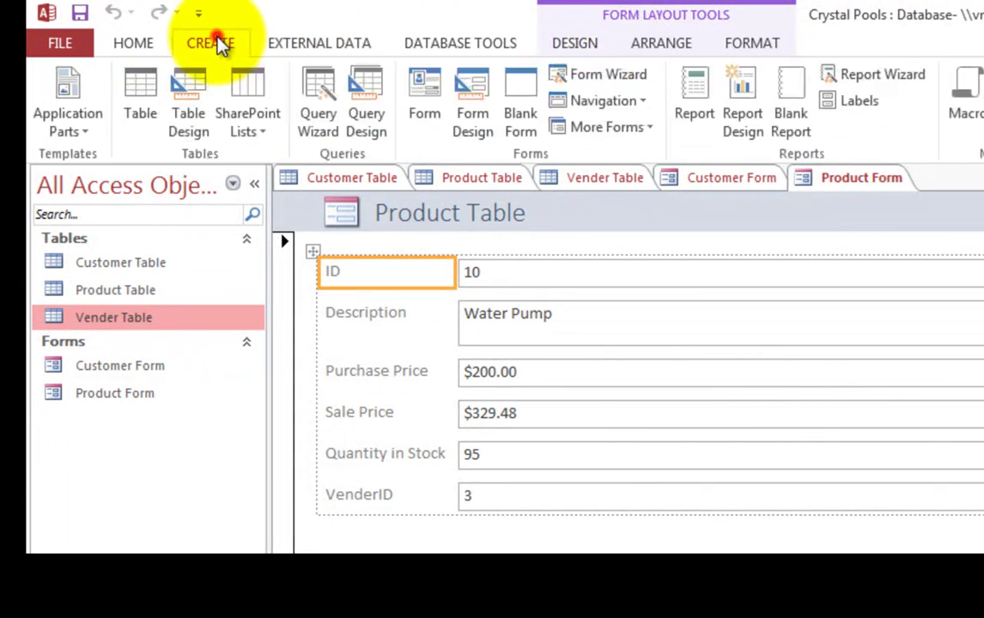
{"action": "left_click", "coordinate": [421, 88]}
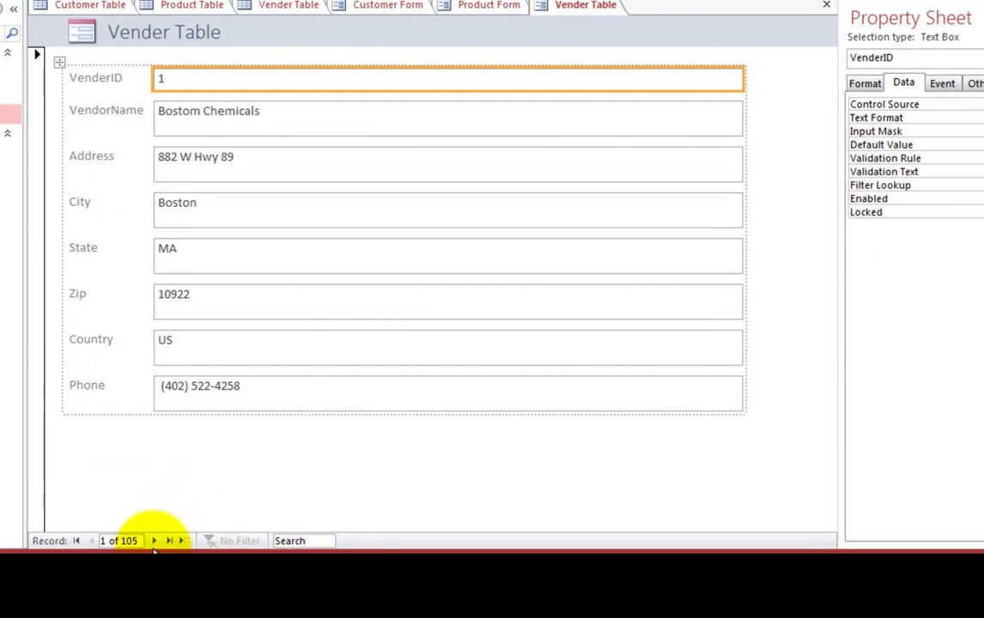
Move forward five records through the vendor form.
{"action": "left_click", "coordinate": [156, 542]}
{"action": "left_click", "coordinate": [155, 542]}
{"action": "left_click", "coordinate": [155, 542]}
{"action": "left_click", "coordinate": [155, 542]}
{"action": "left_click", "coordinate": [156, 542]}
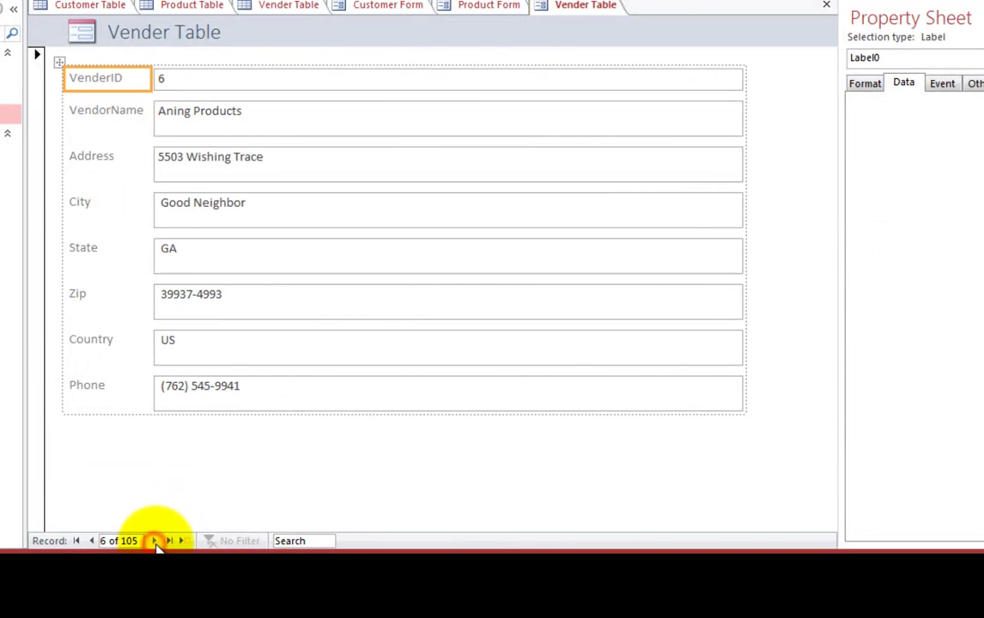
Search the vendor records for 'hi', stepping through matches to record 28, Icetrans Ltd.
{"action": "left_click", "coordinate": [288, 541]}
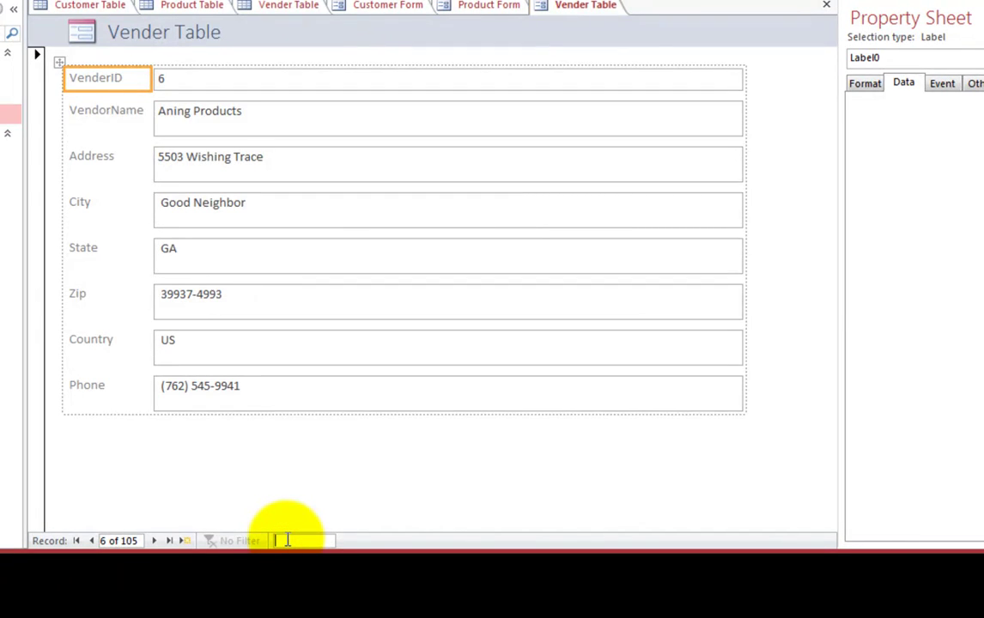
{"action": "type", "text": "hi"}
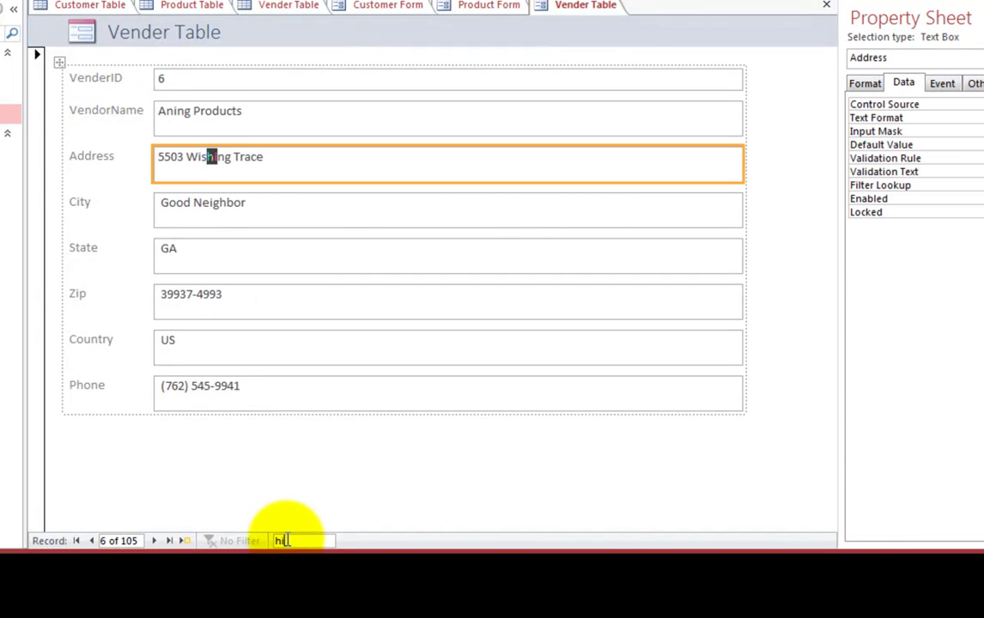
{"action": "key", "text": "Return"}
{"action": "key", "text": "Return"}
{"action": "key", "text": "Return"}
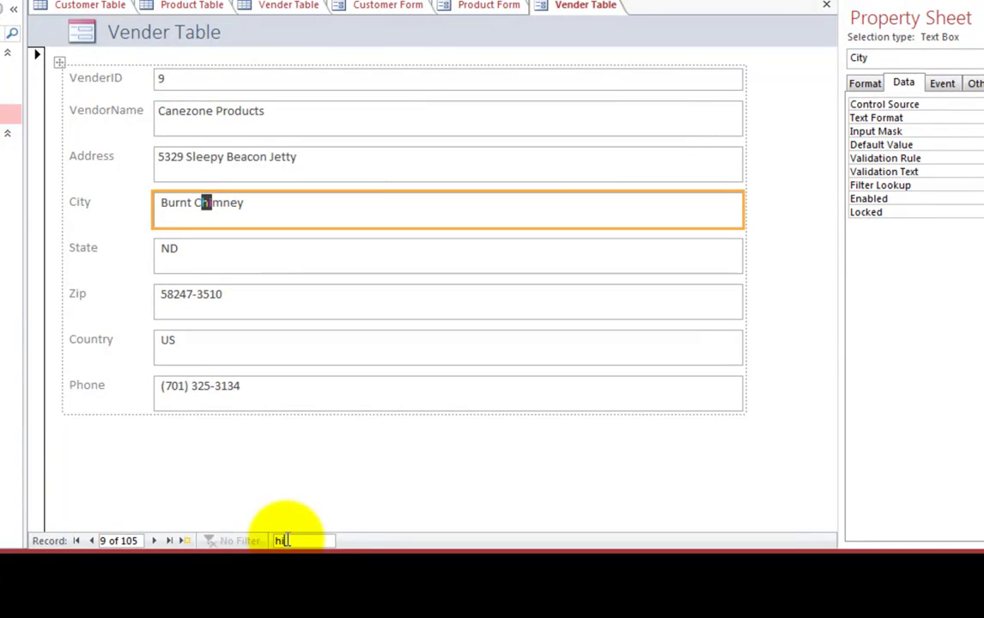
{"action": "key", "text": "Return"}
{"action": "key", "text": "Return"}
{"action": "key", "text": "Return"}
{"action": "key", "text": "Return"}
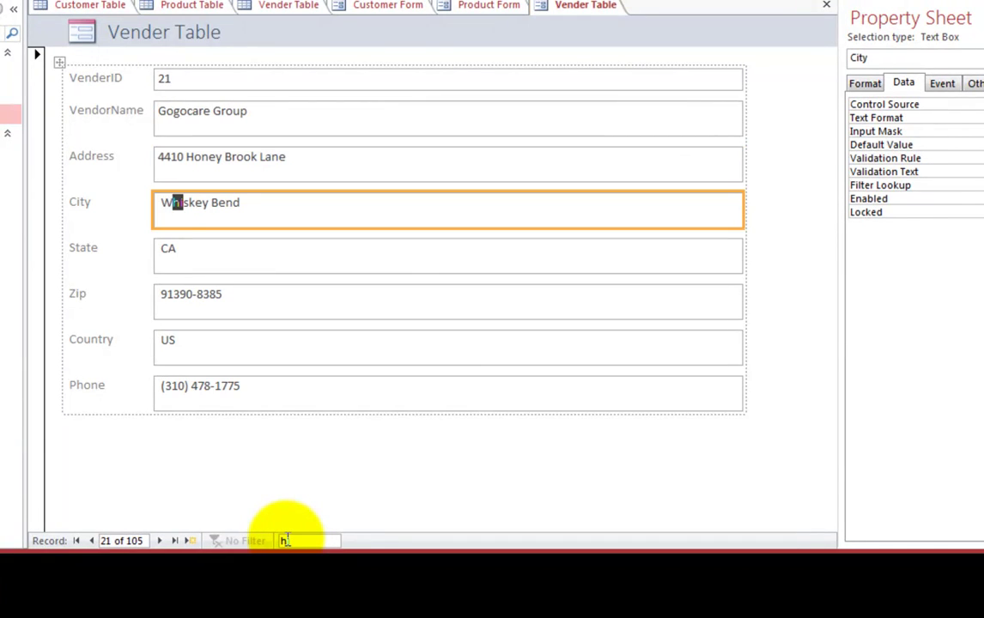
{"action": "key", "text": "Return"}
{"action": "key", "text": "Return"}
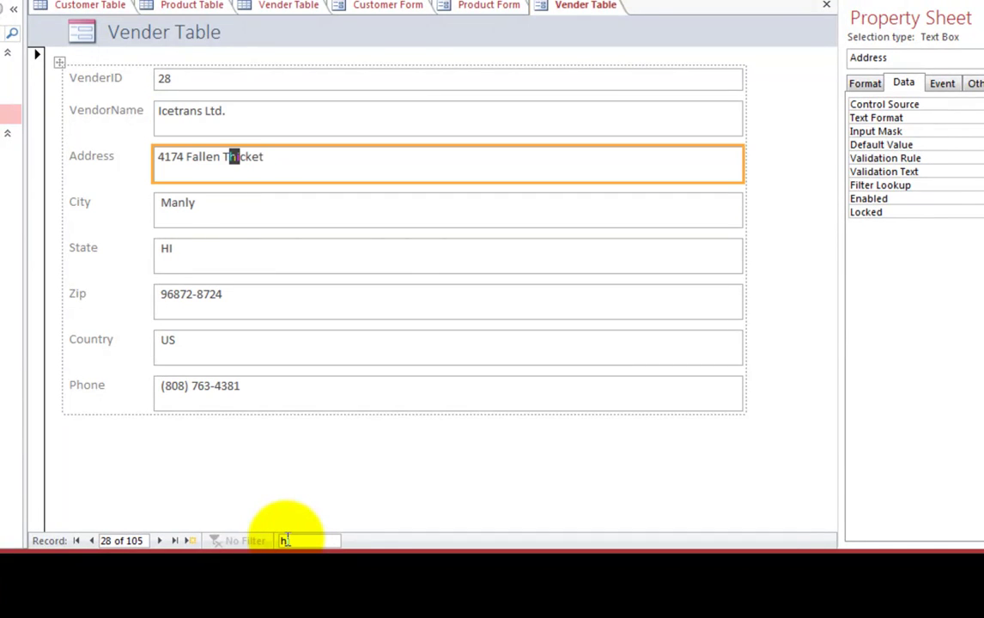
Save the vendor form under the name 'Vender Form'.
{"action": "right_click", "coordinate": [581, 10]}
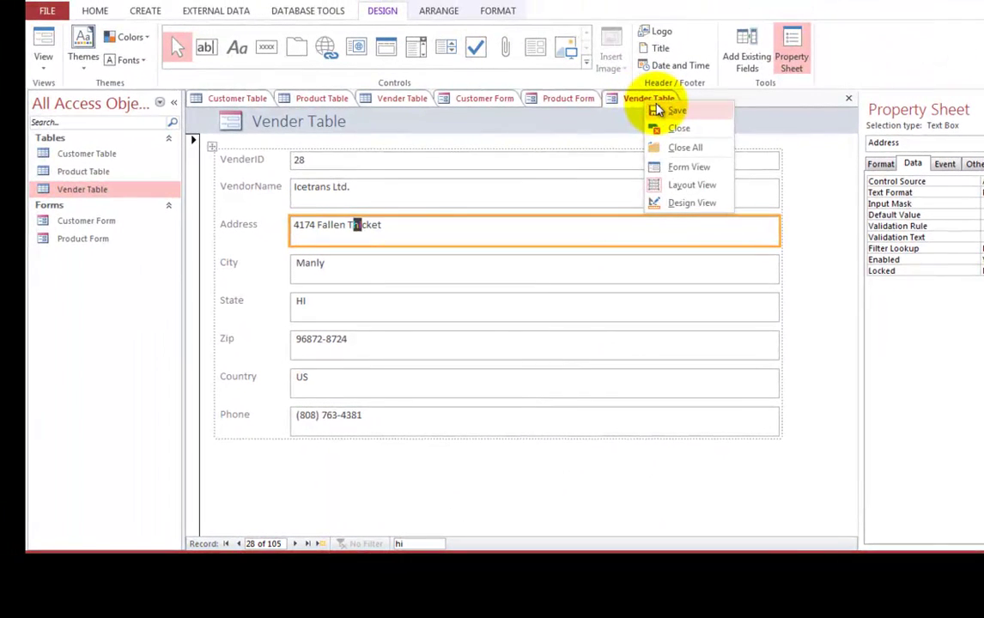
{"action": "left_click", "coordinate": [599, 16]}
{"action": "left_click", "coordinate": [539, 190]}
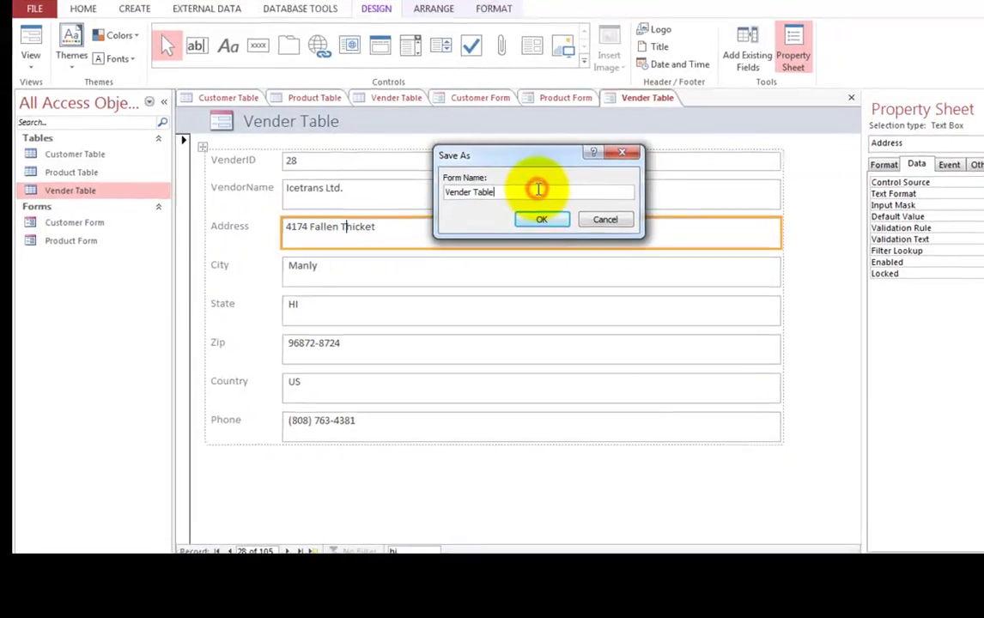
{"action": "key", "text": "BackSpace"}
{"action": "key", "text": "BackSpace"}
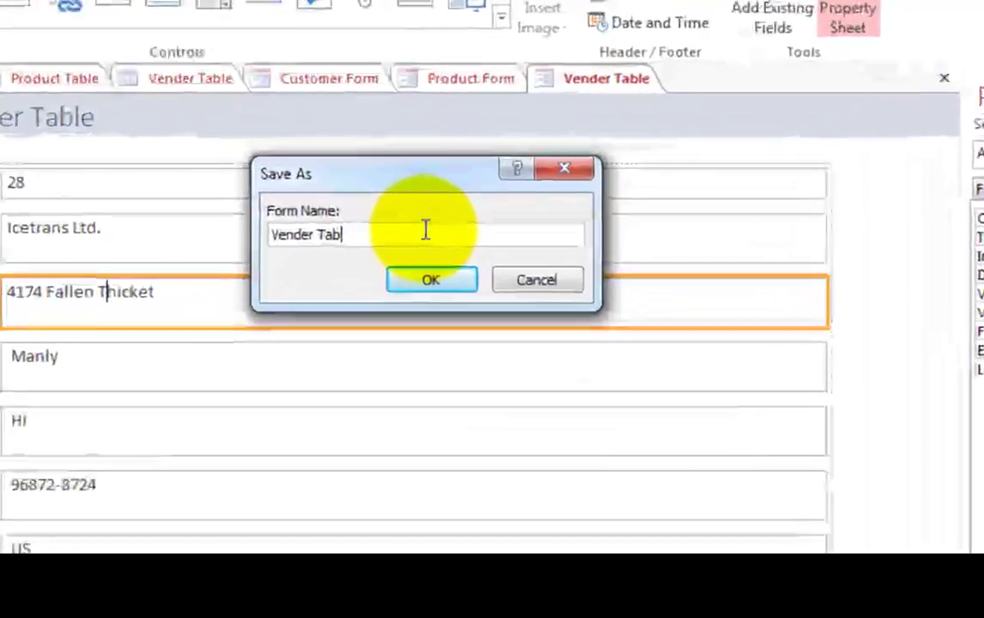
{"action": "key", "text": "BackSpace"}
{"action": "key", "text": "BackSpace"}
{"action": "key", "text": "BackSpace"}
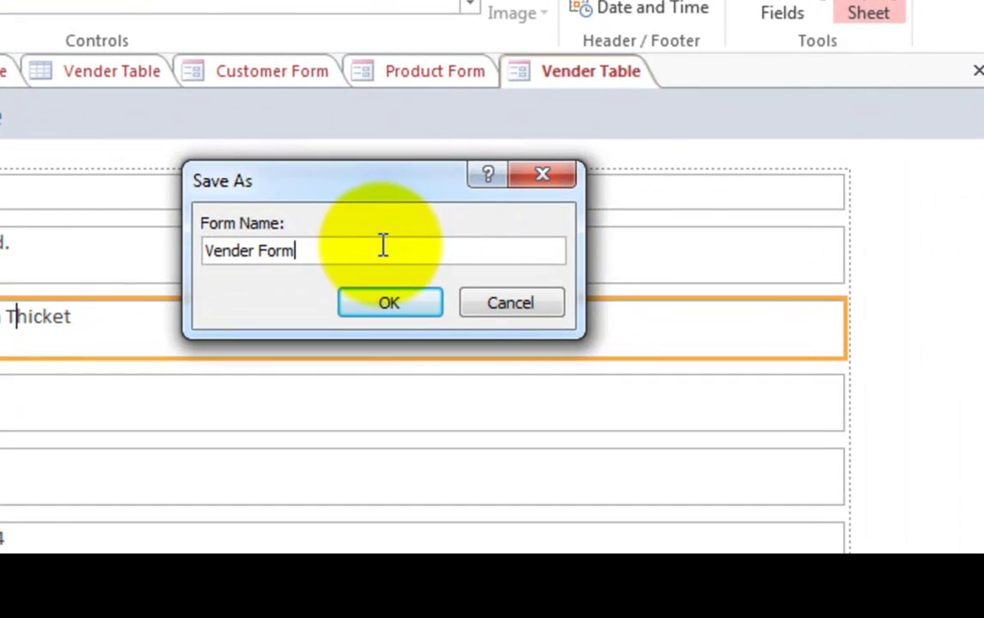
{"action": "left_click", "coordinate": [387, 305]}
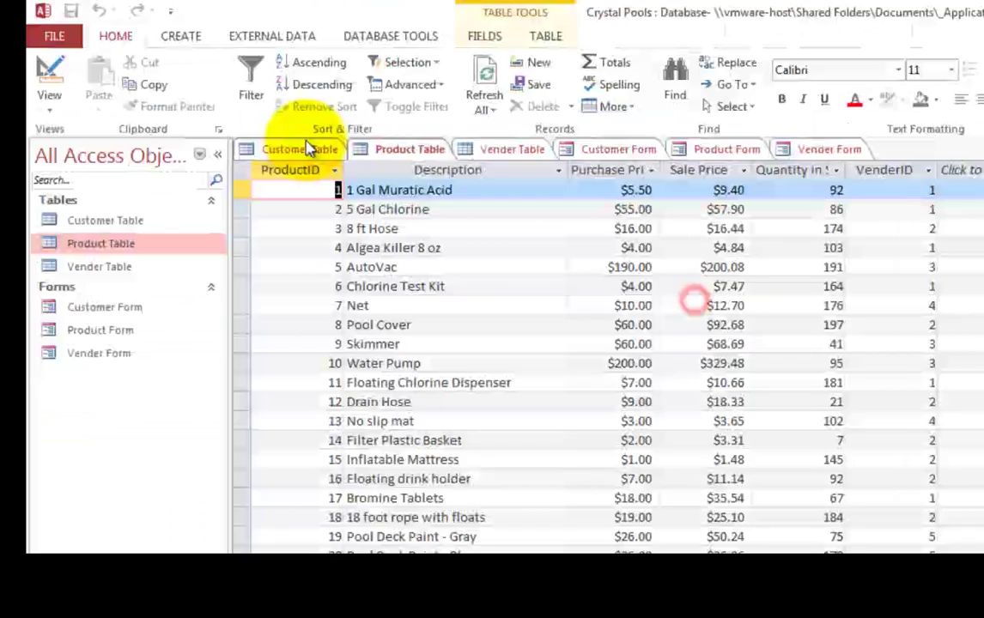